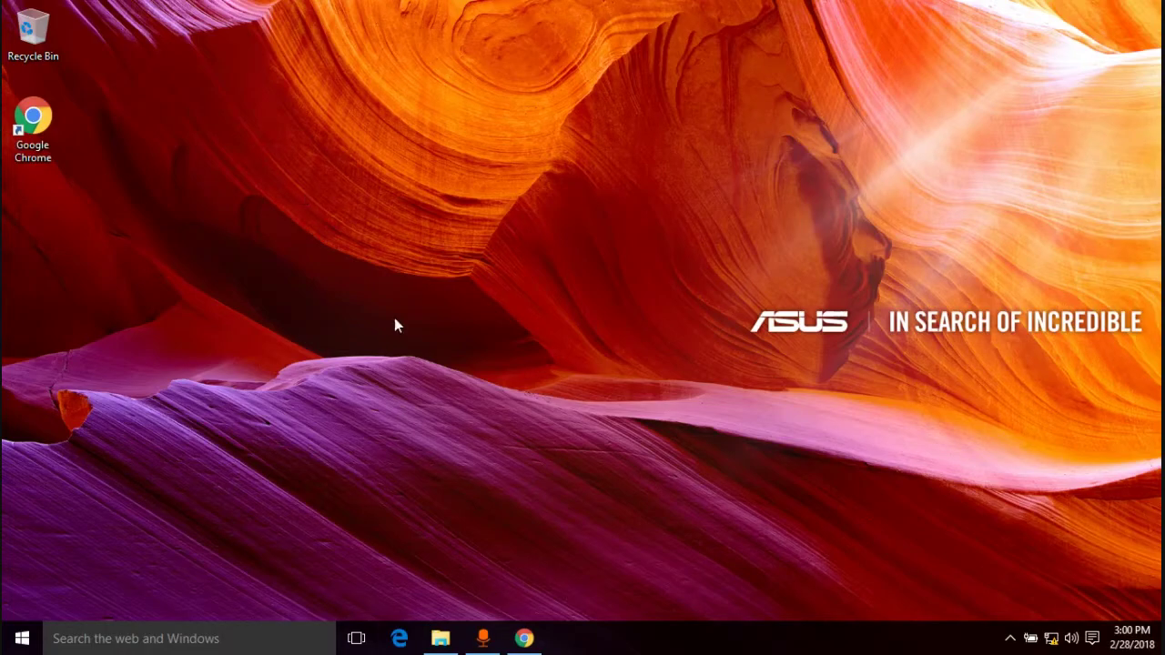
click(400, 638)
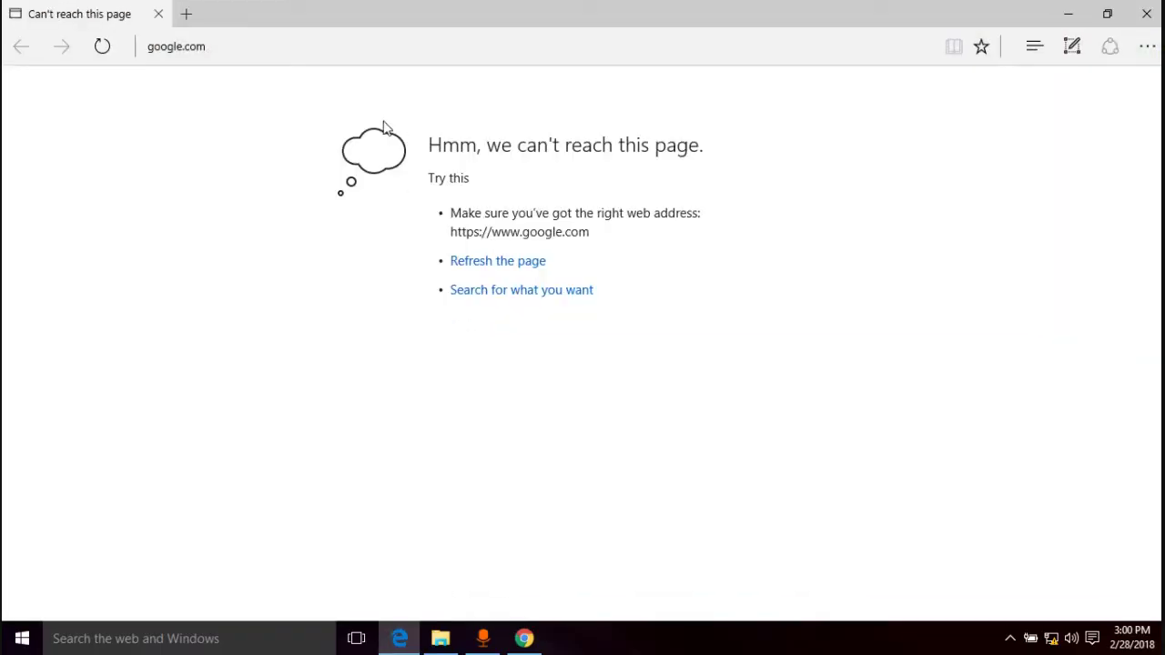
click(272, 46)
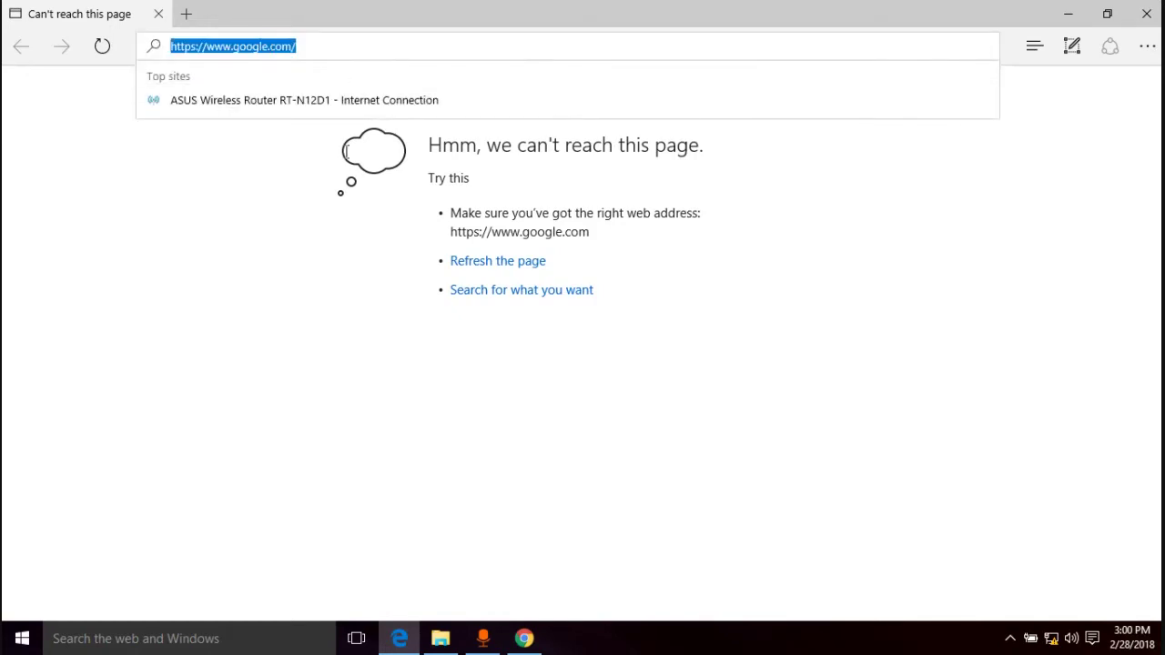
text(http)
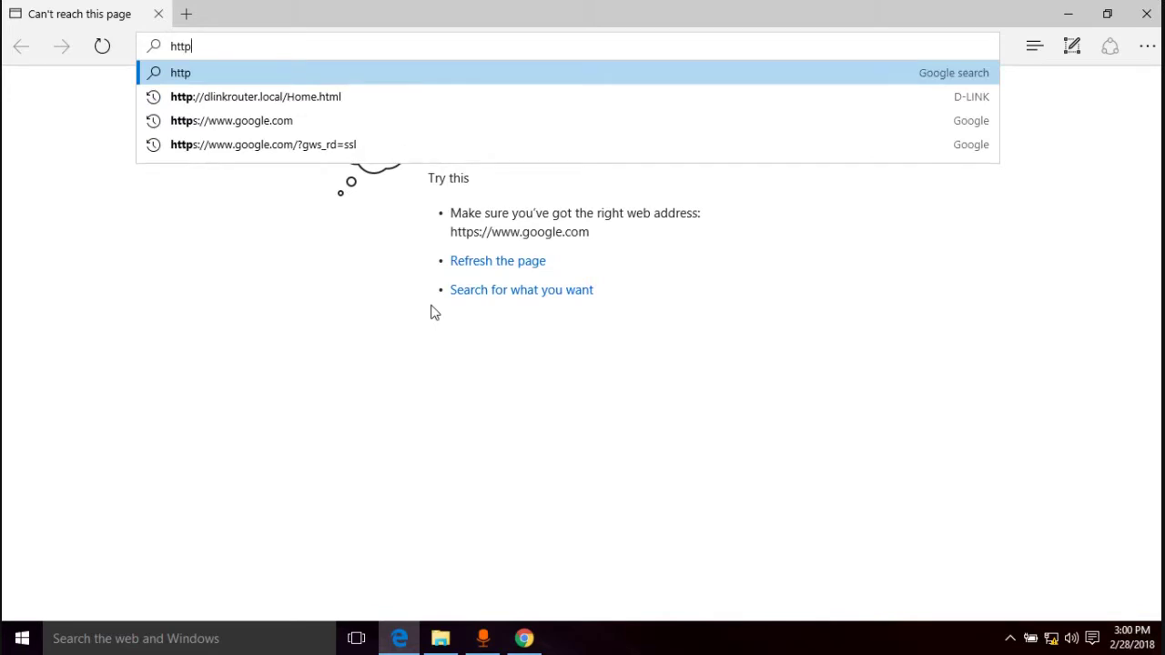
text(://)
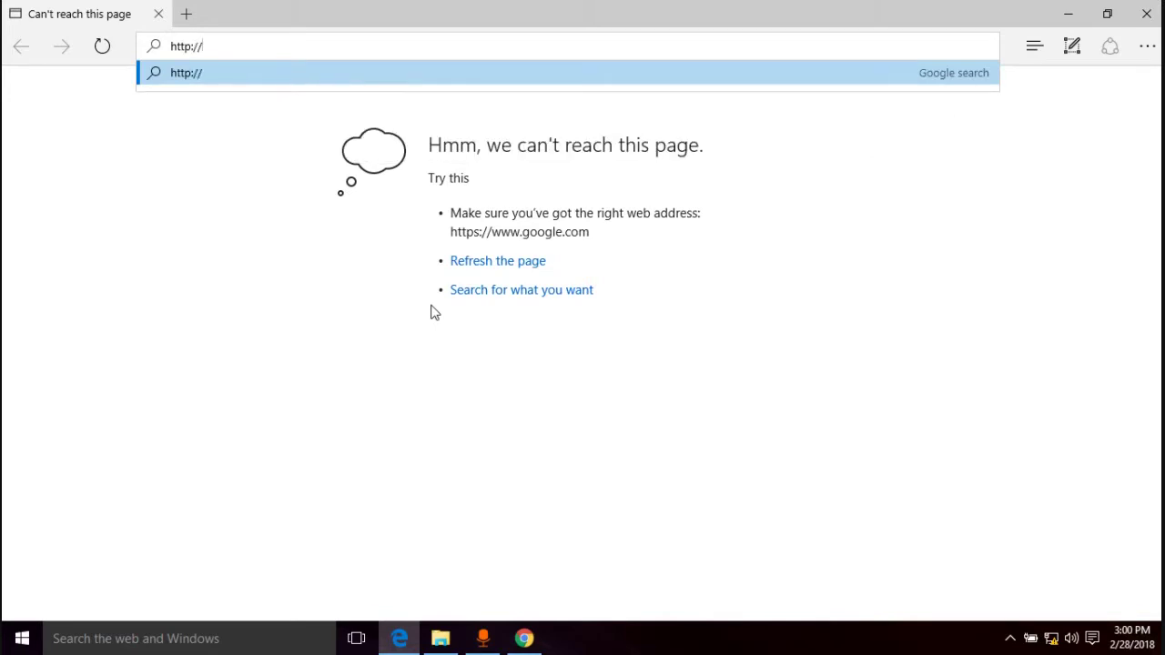
text(192)
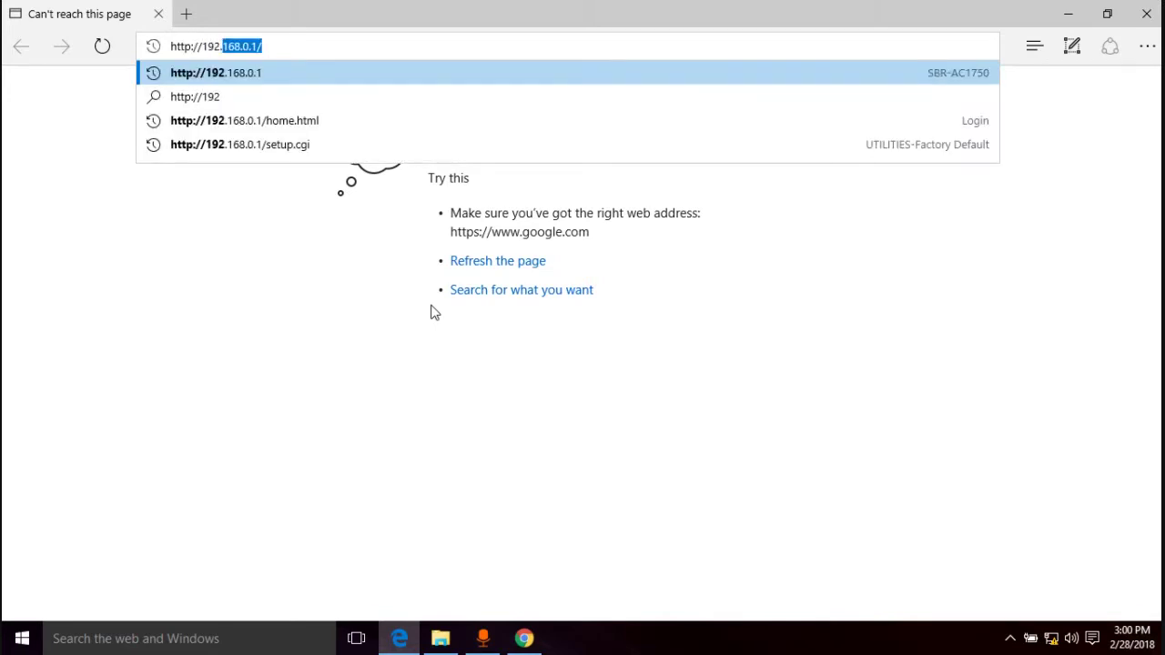
text(.168.0)
text(.html)
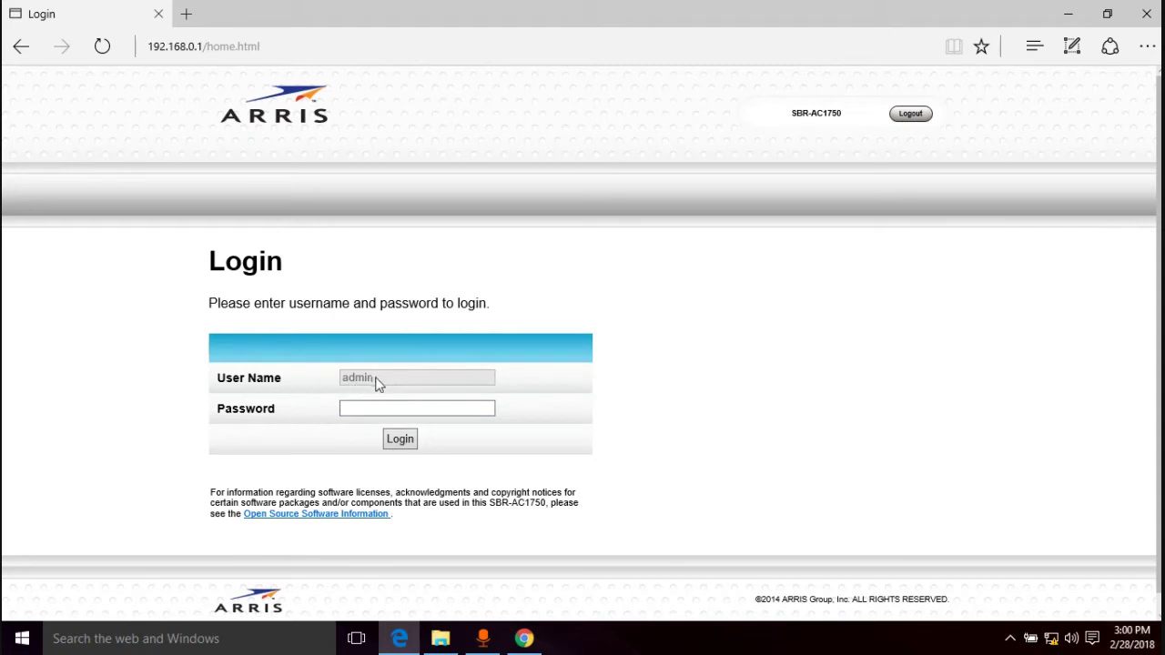
Log in to the router web interface with the admin password
click(374, 407)
text(********)
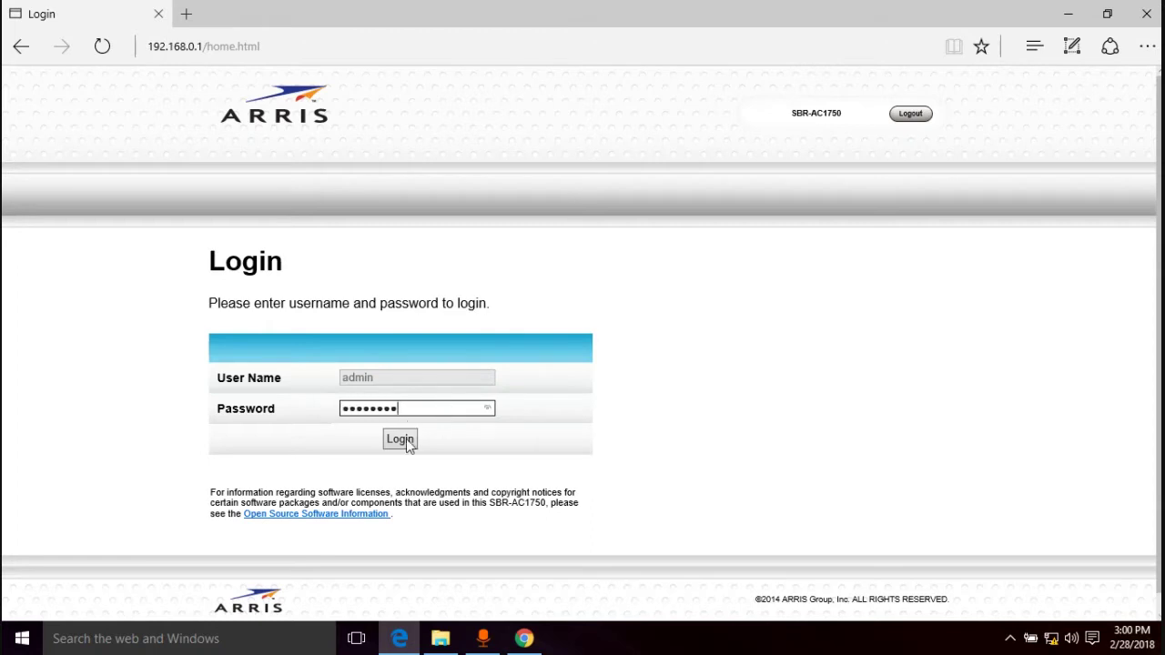
click(406, 439)
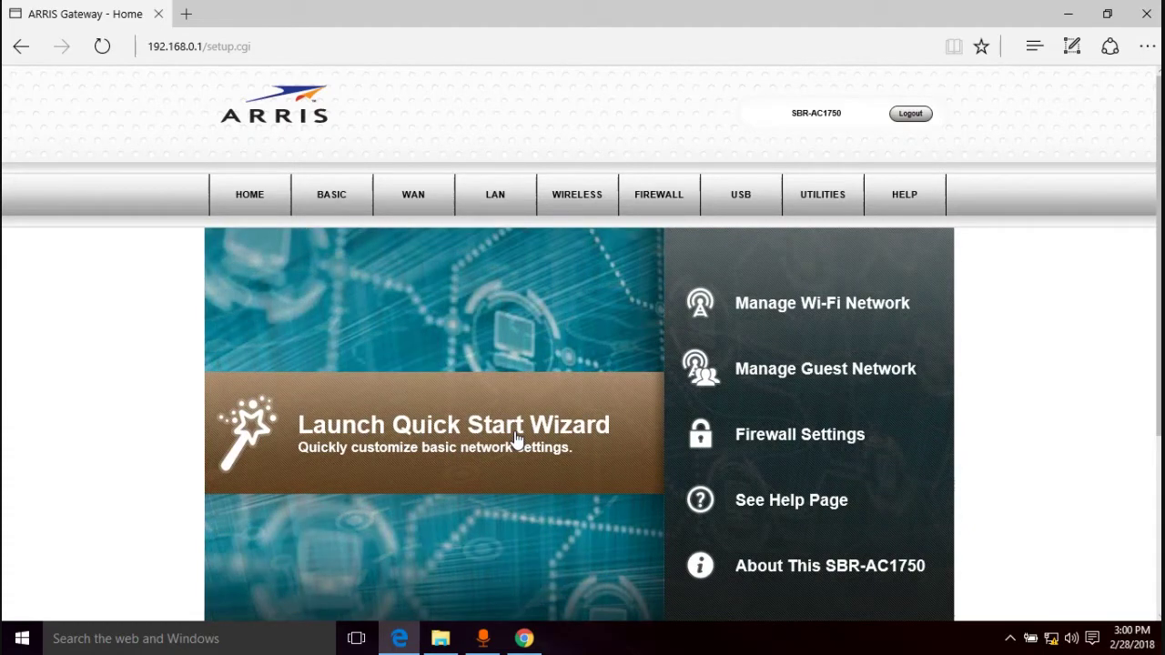
In the Quick Start Wizard, keep the SURFboard-6DAC name and enter a new Wi-Fi passphrase
click(516, 439)
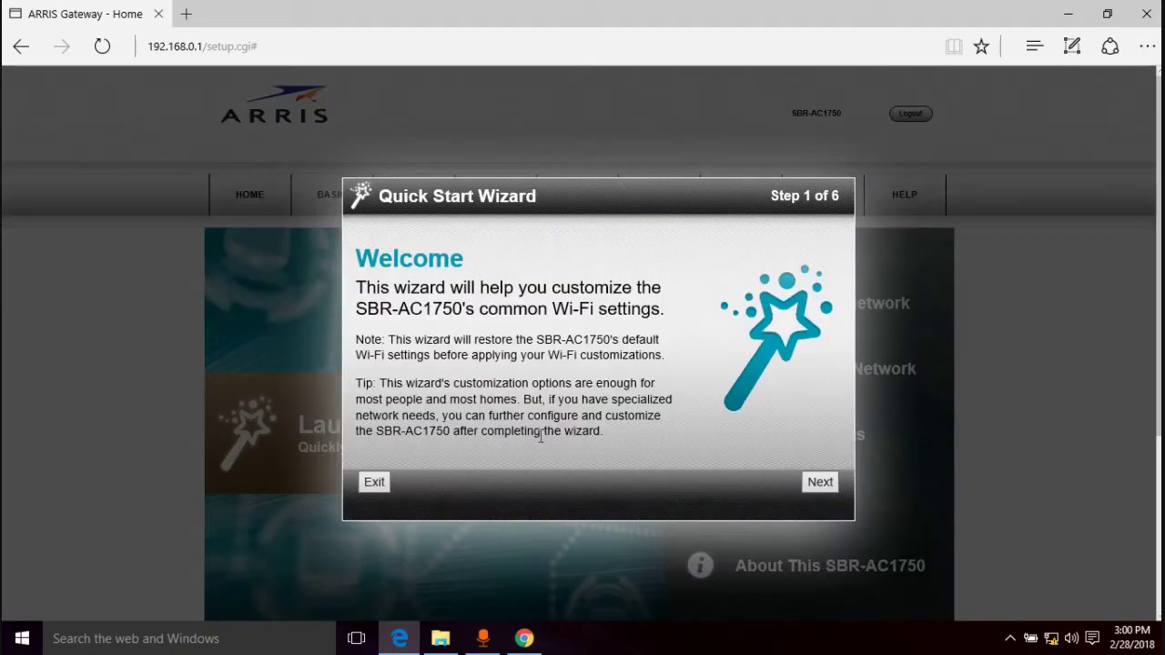
click(816, 491)
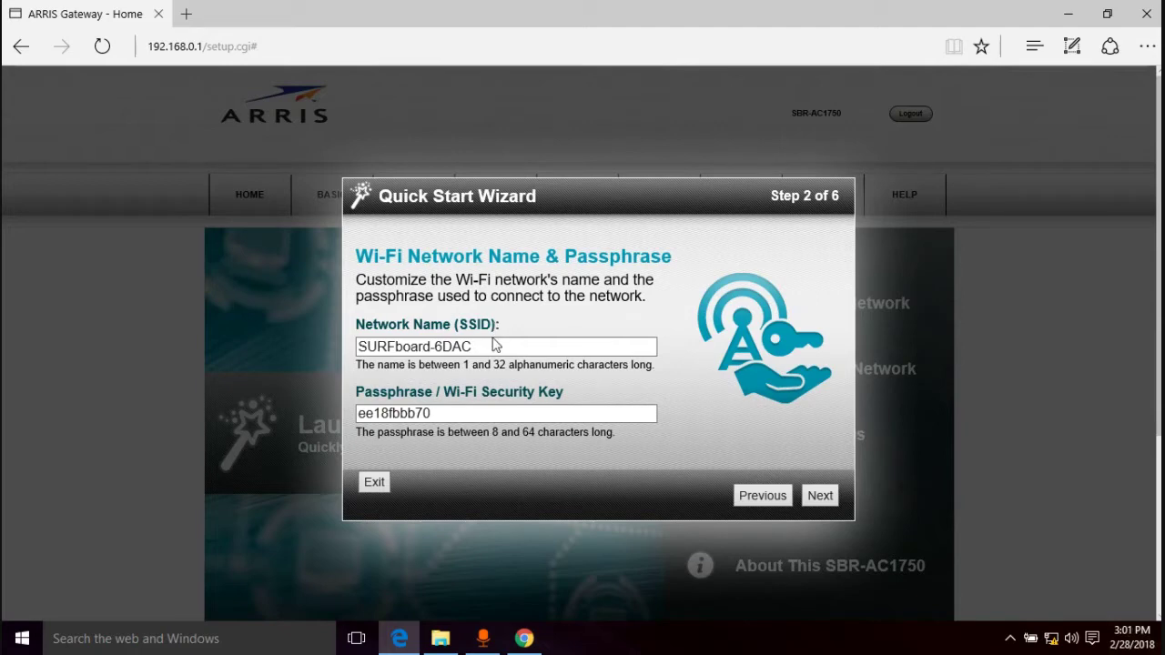
click(473, 351)
drag(477, 346, 360, 347)
click(482, 352)
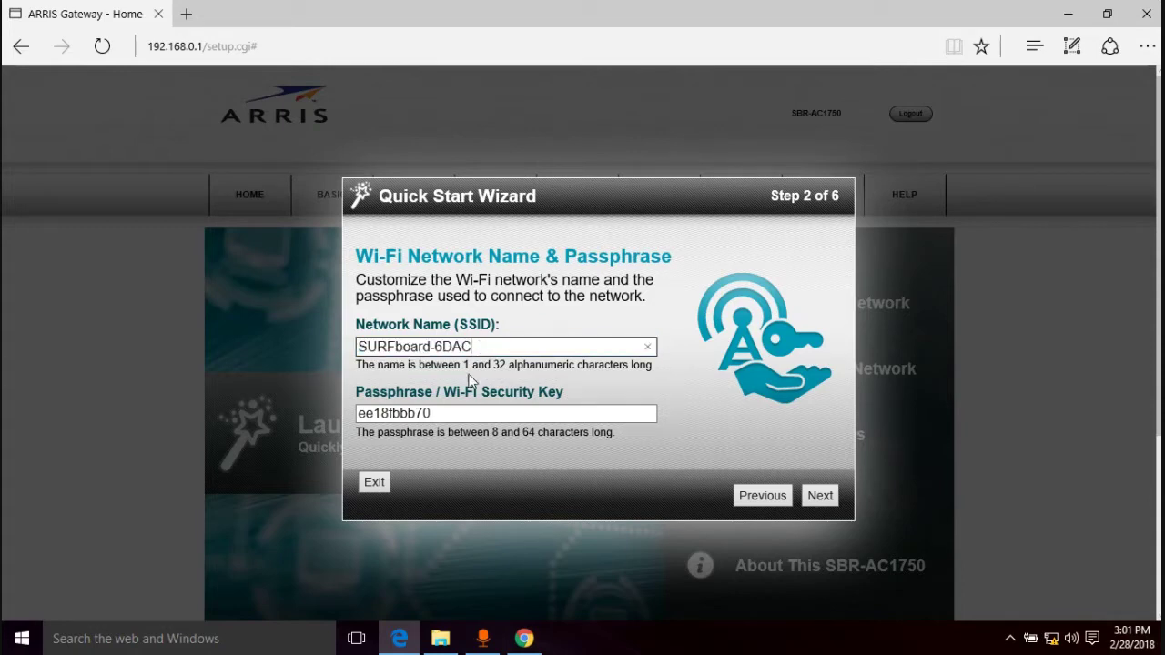
click(449, 413)
drag(449, 413, 356, 414)
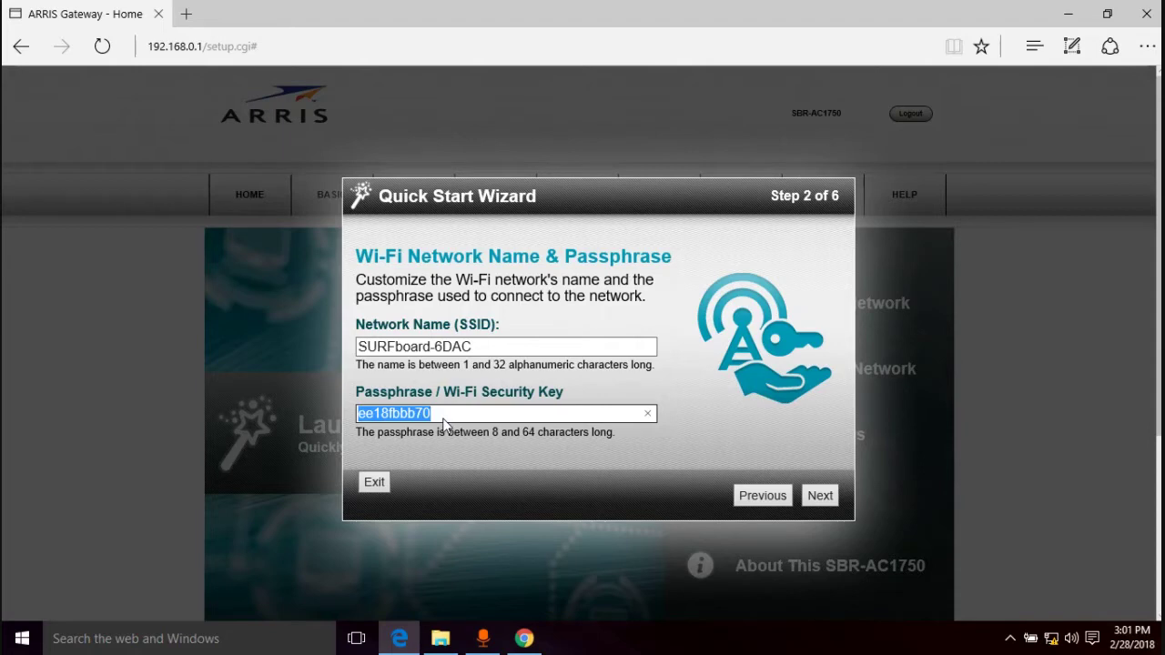
text(W)
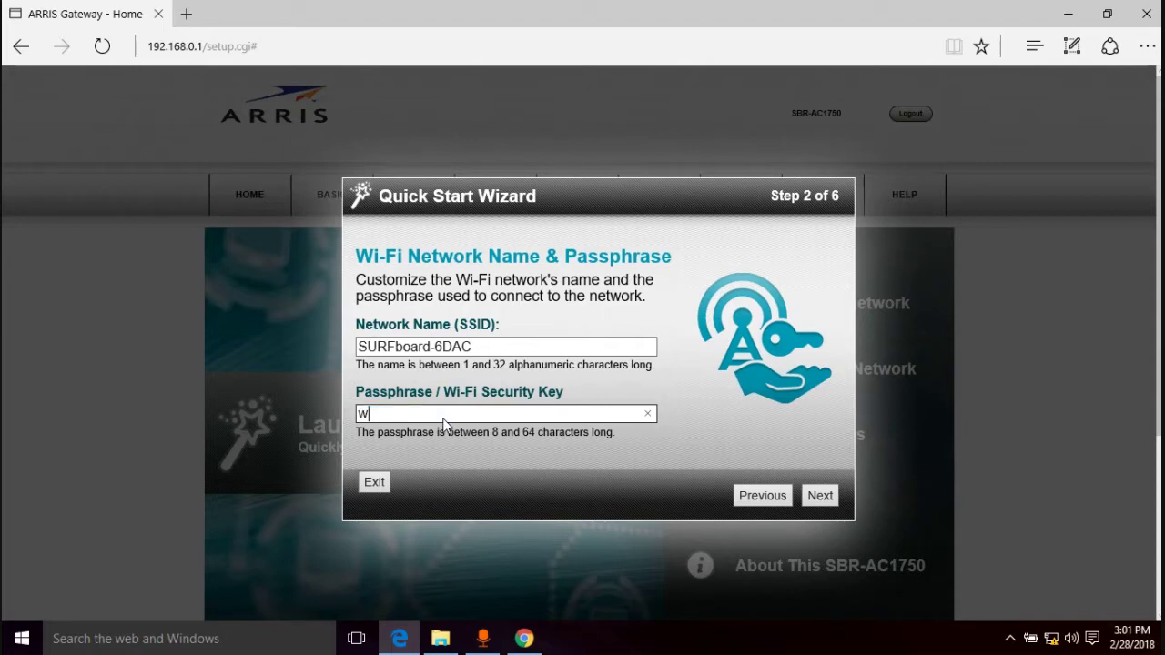
text(ifipass)
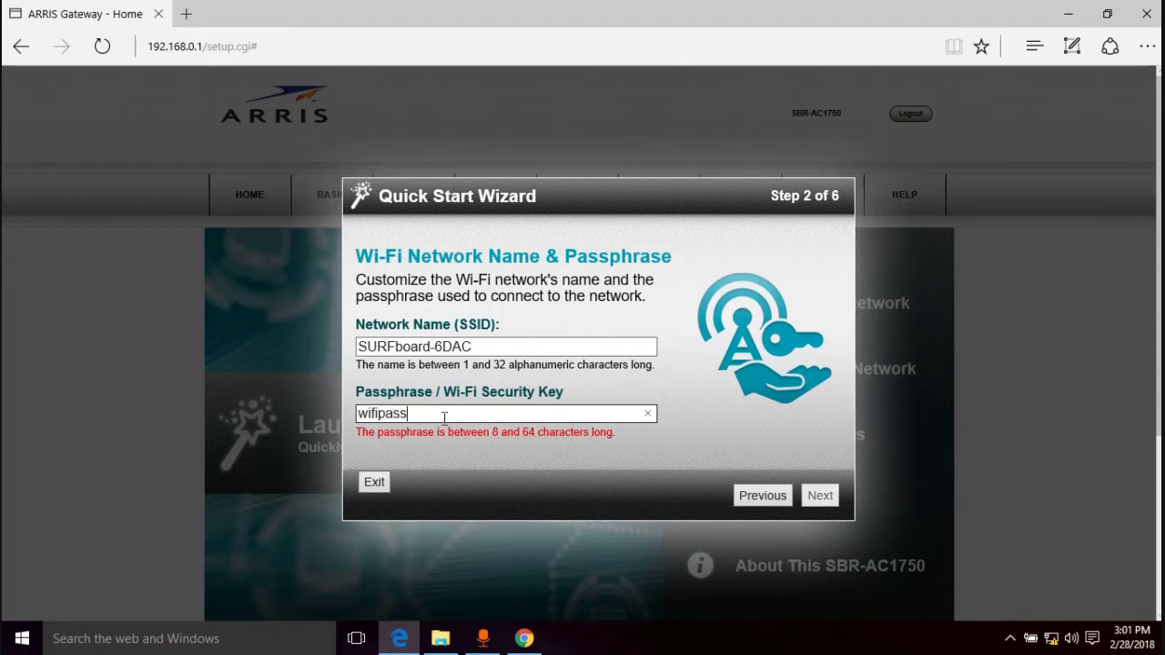
text(word123)
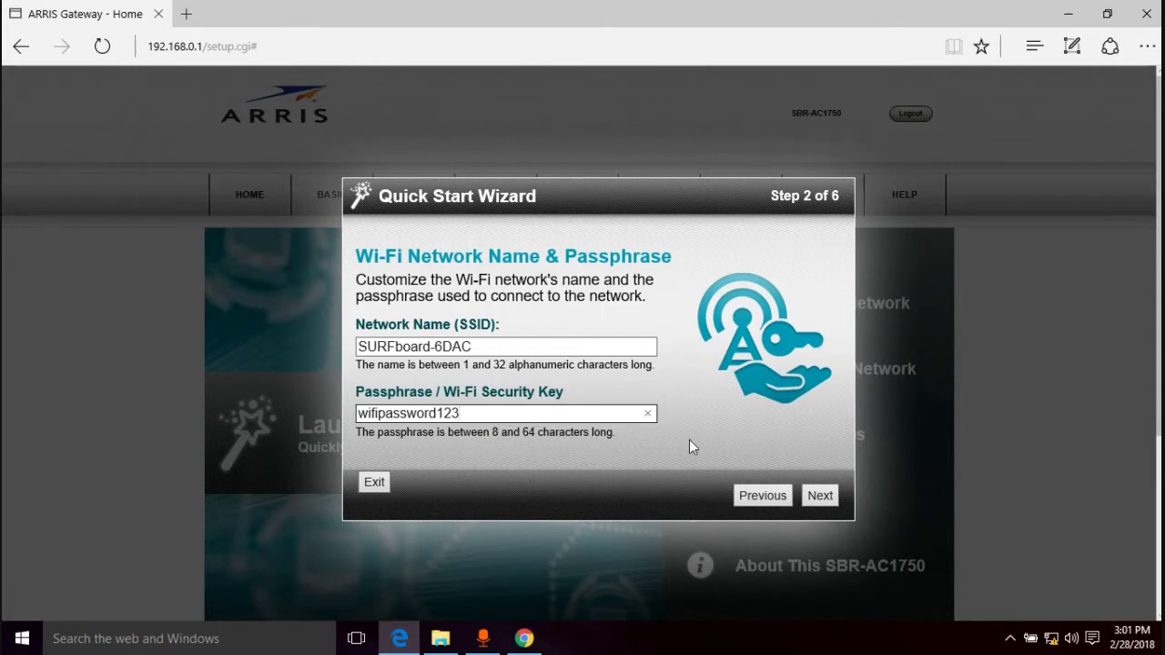
click(818, 497)
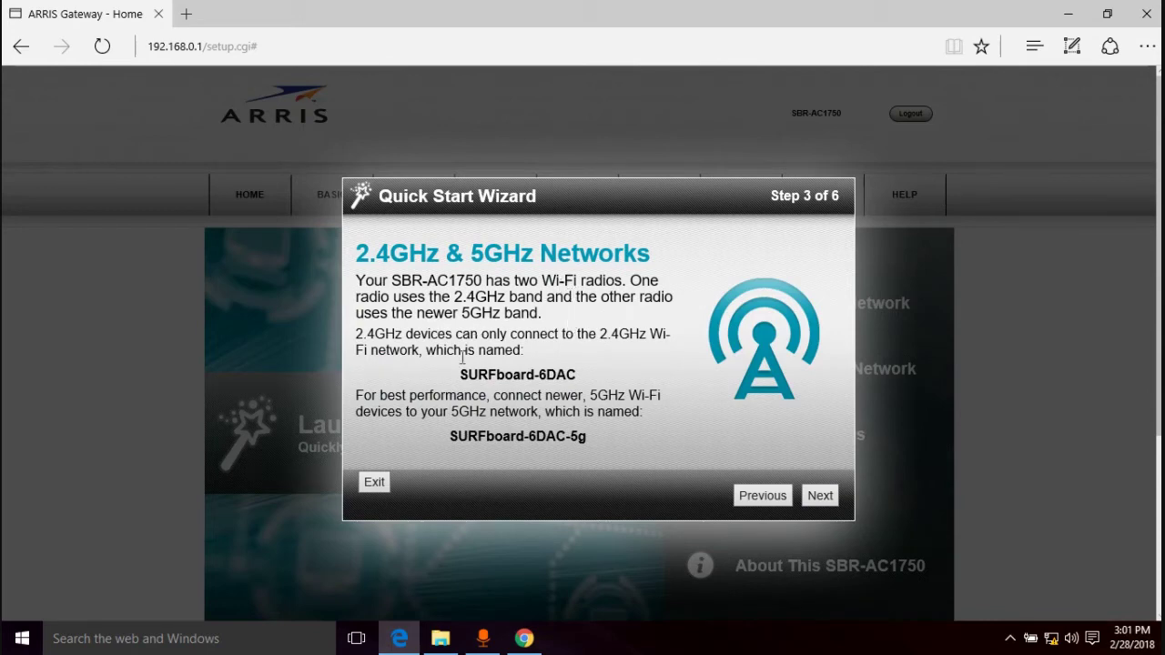
Review the SURFboard-6DAC and SURFboard-6DAC-5g names, then apply with WPA2-PSK security
triple_click(498, 375)
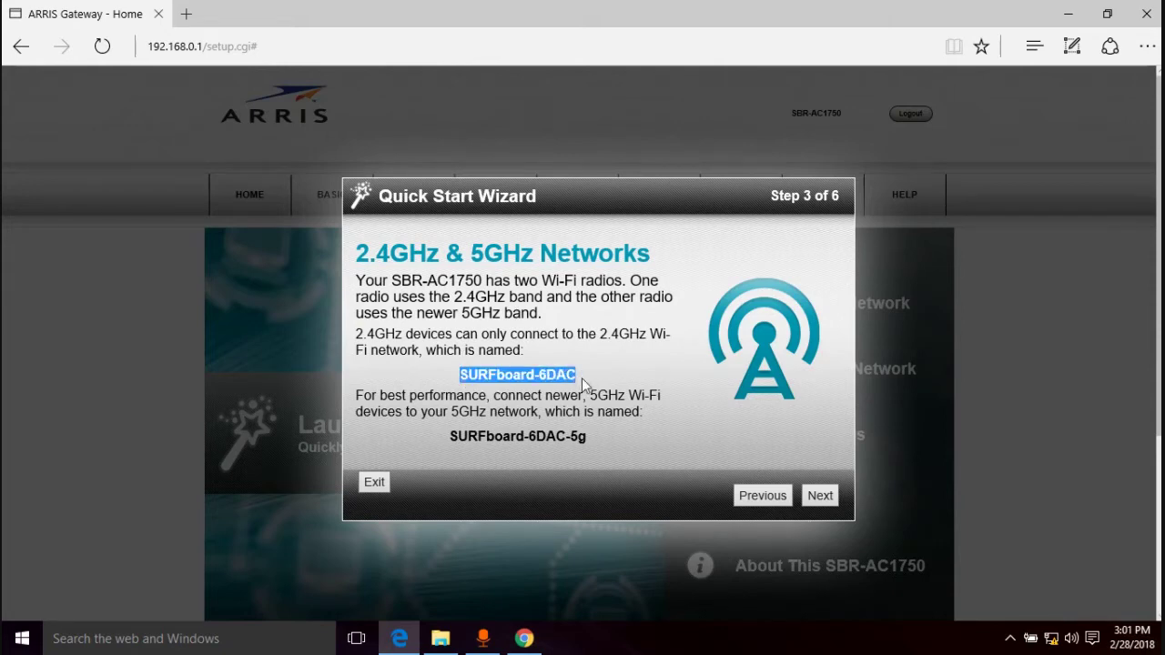
click(482, 376)
triple_click(482, 376)
click(575, 368)
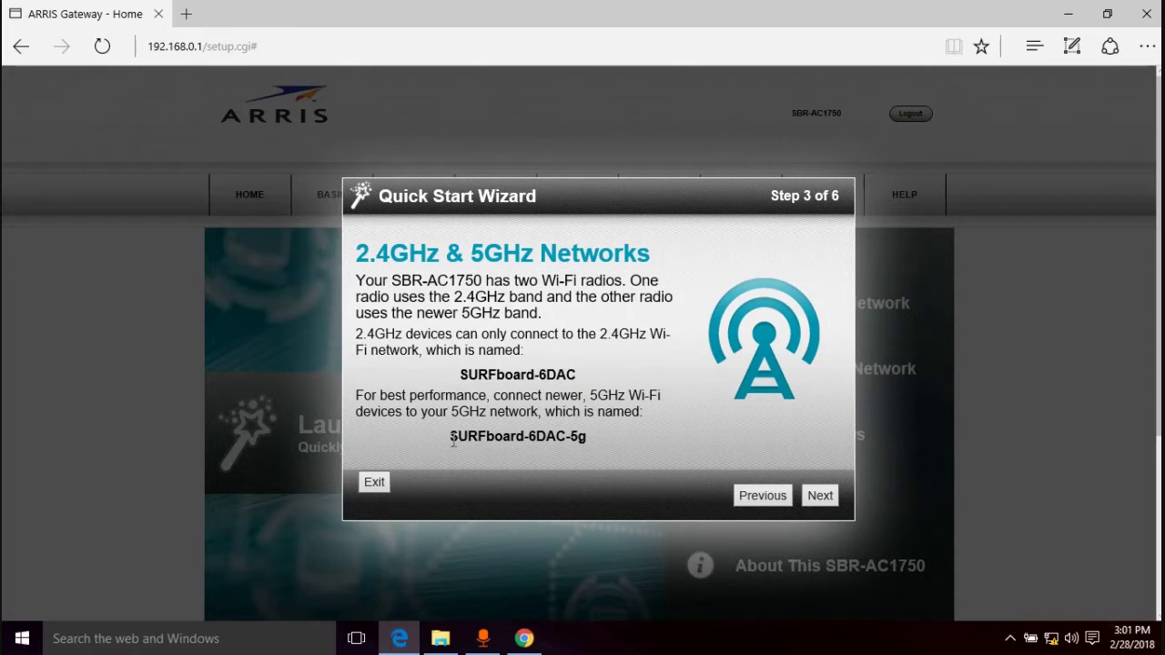
drag(453, 436, 565, 439)
click(566, 438)
drag(589, 436, 564, 439)
click(820, 495)
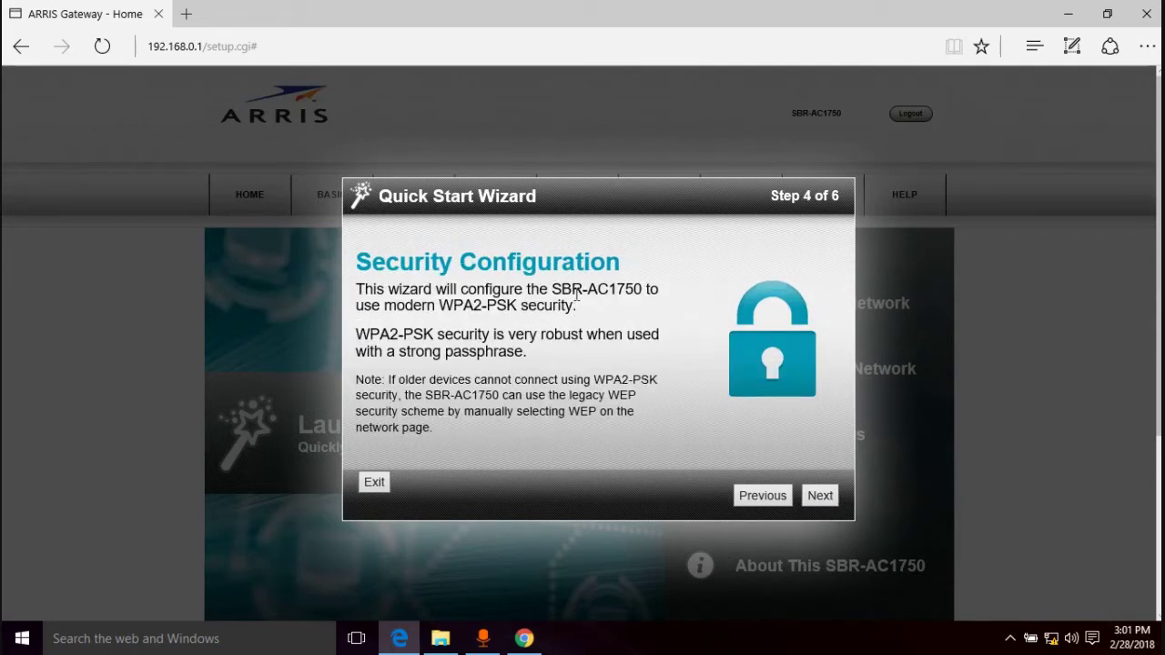
click(820, 496)
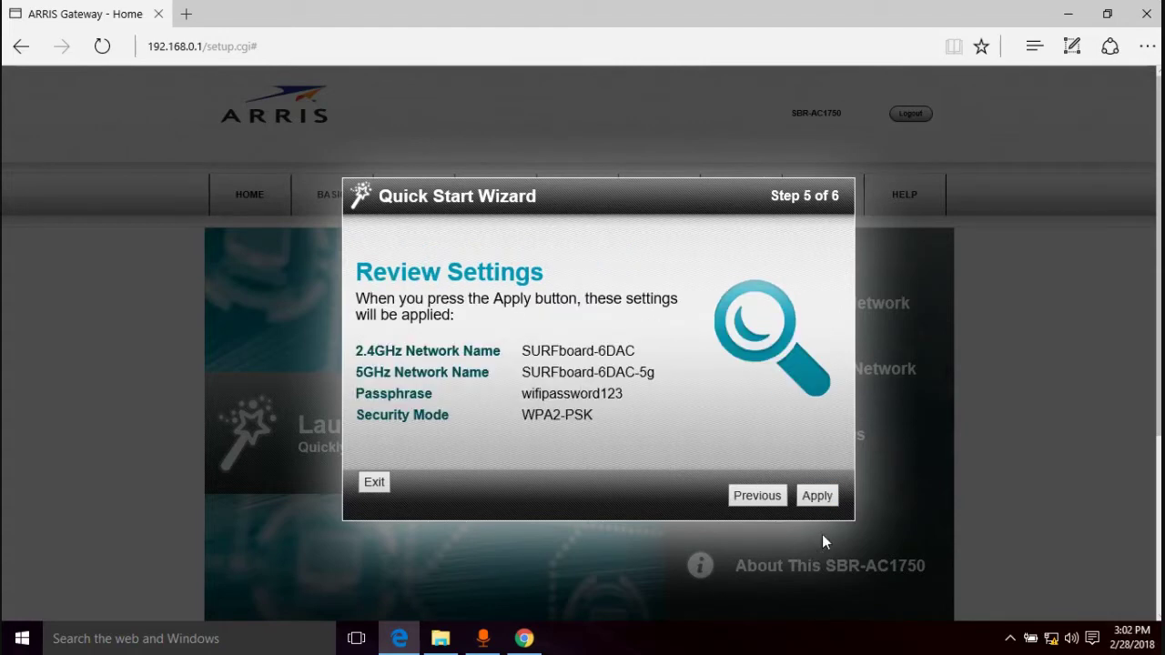
click(817, 496)
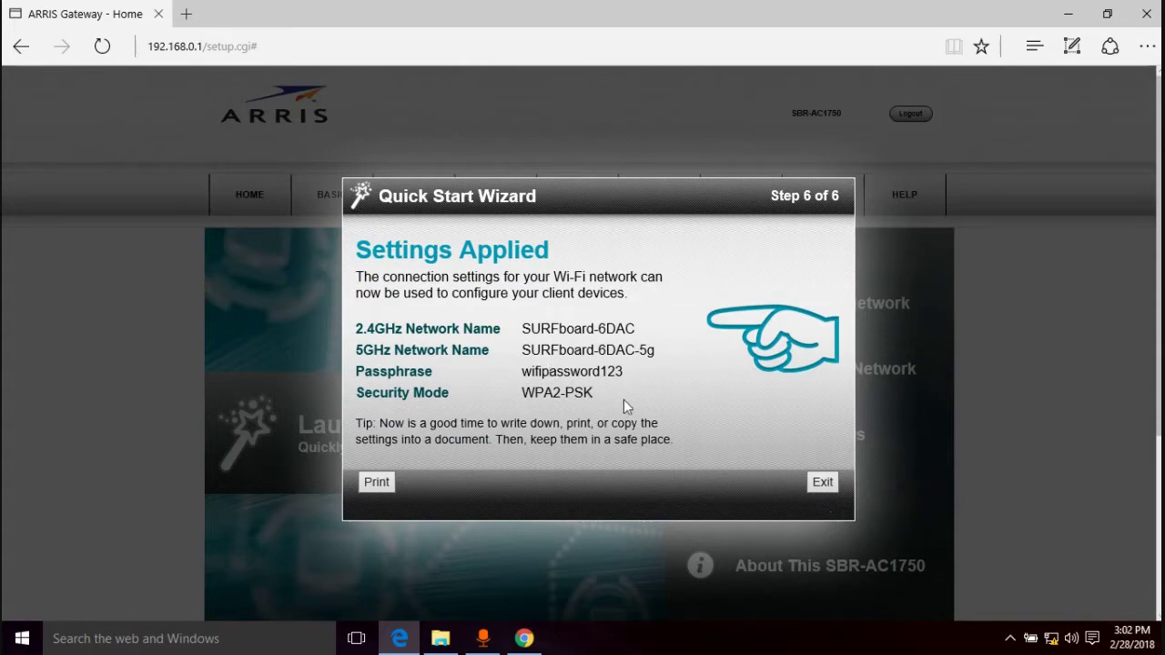
Exit the wizard, open a new tab, and switch back to the ARRIS Gateway - Home tab
click(827, 487)
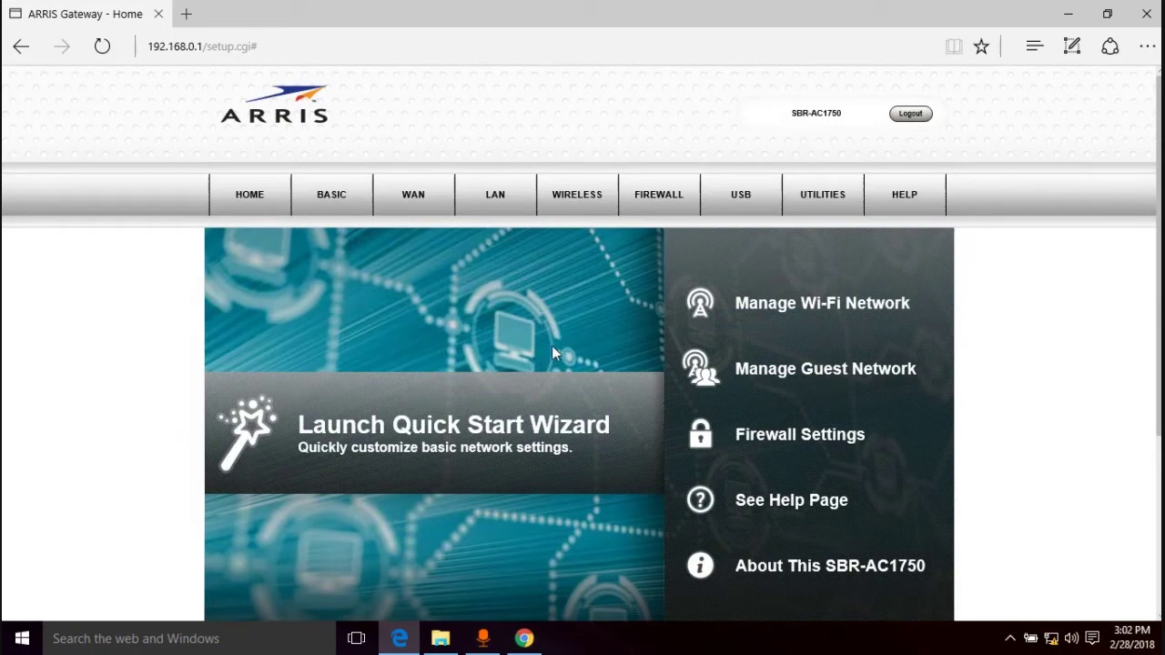
scroll(551, 349, down, 3)
scroll(552, 354, up, 3)
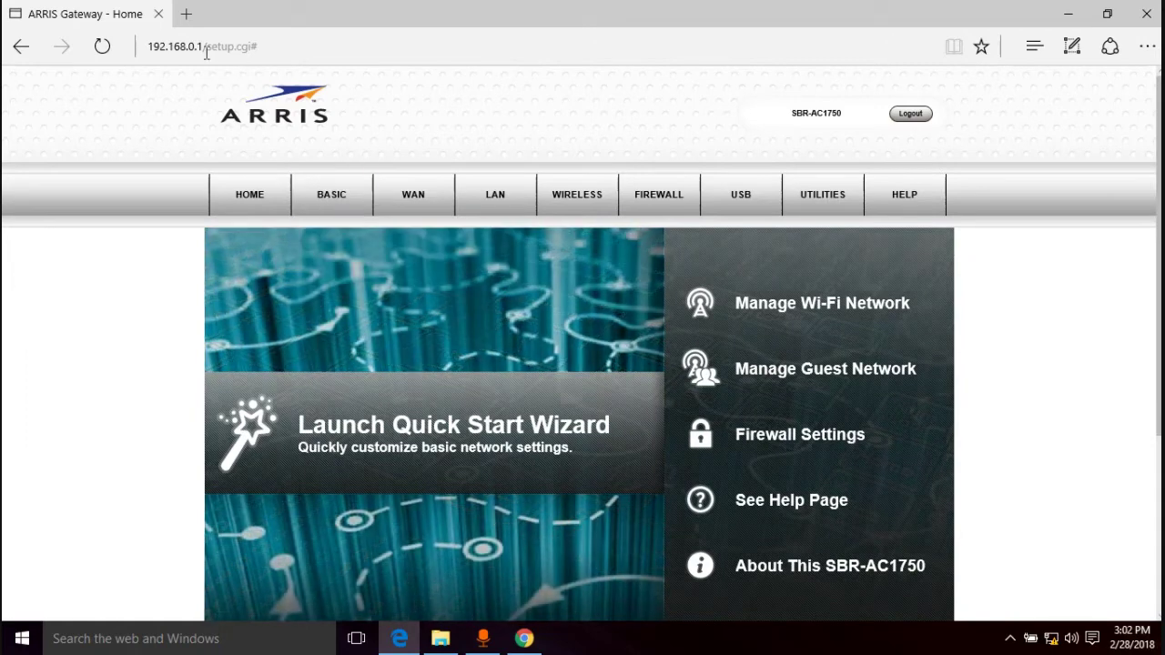
click(186, 14)
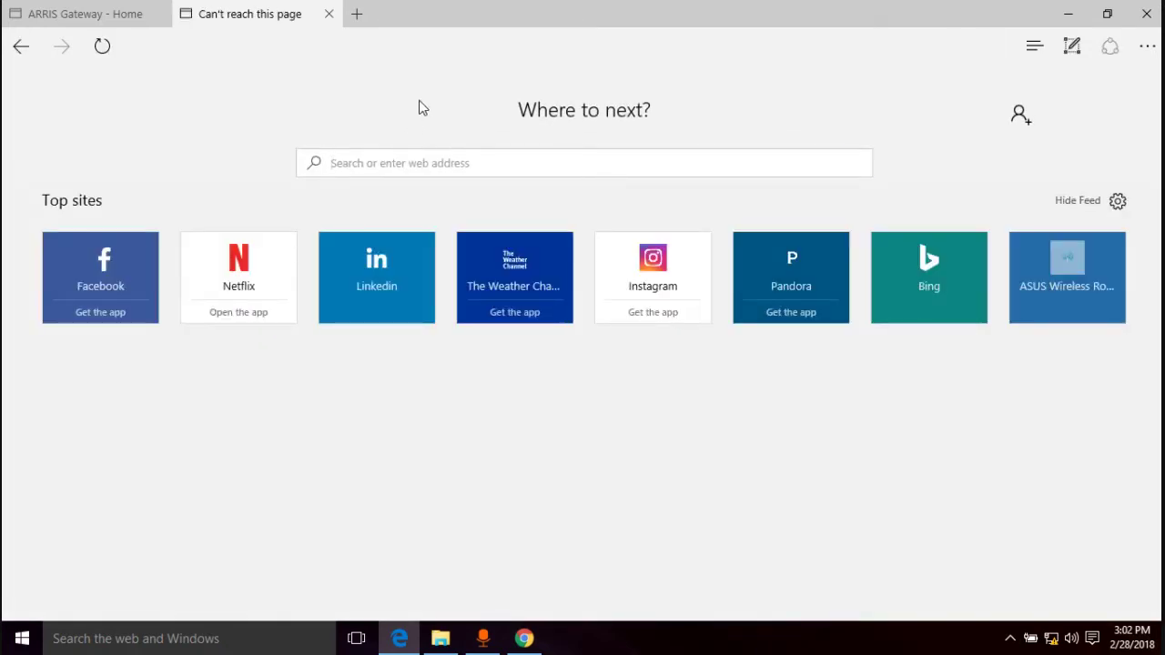
click(95, 13)
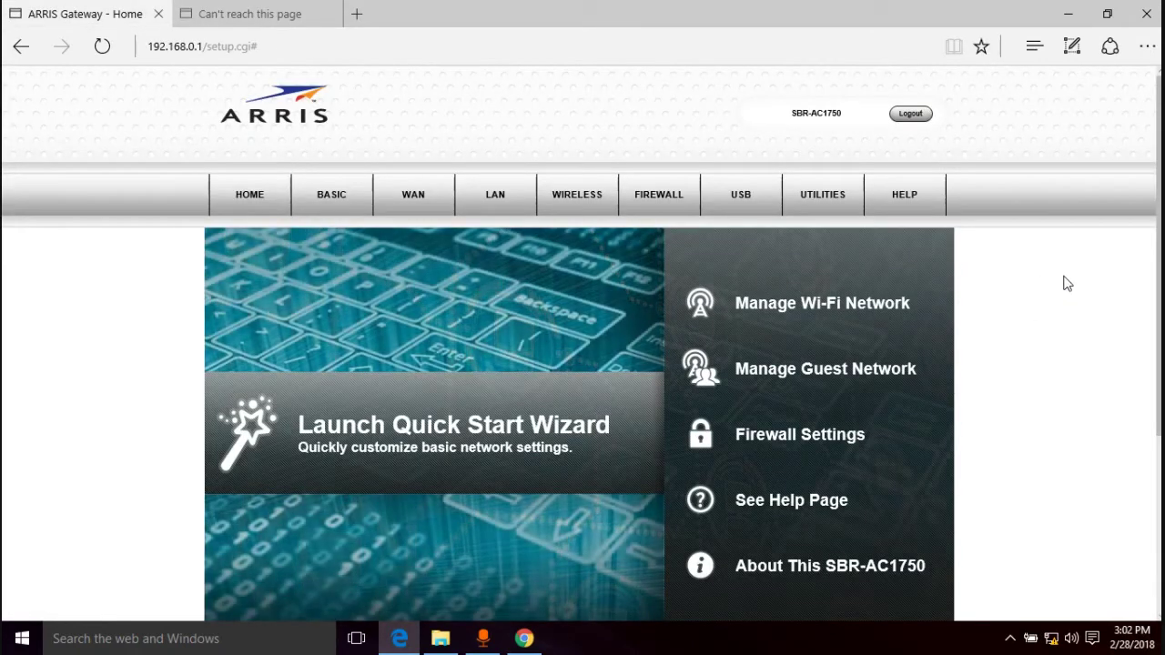
Scroll through the current page, then choose HOME in the top navigation bar
scroll(1067, 284, down, 3)
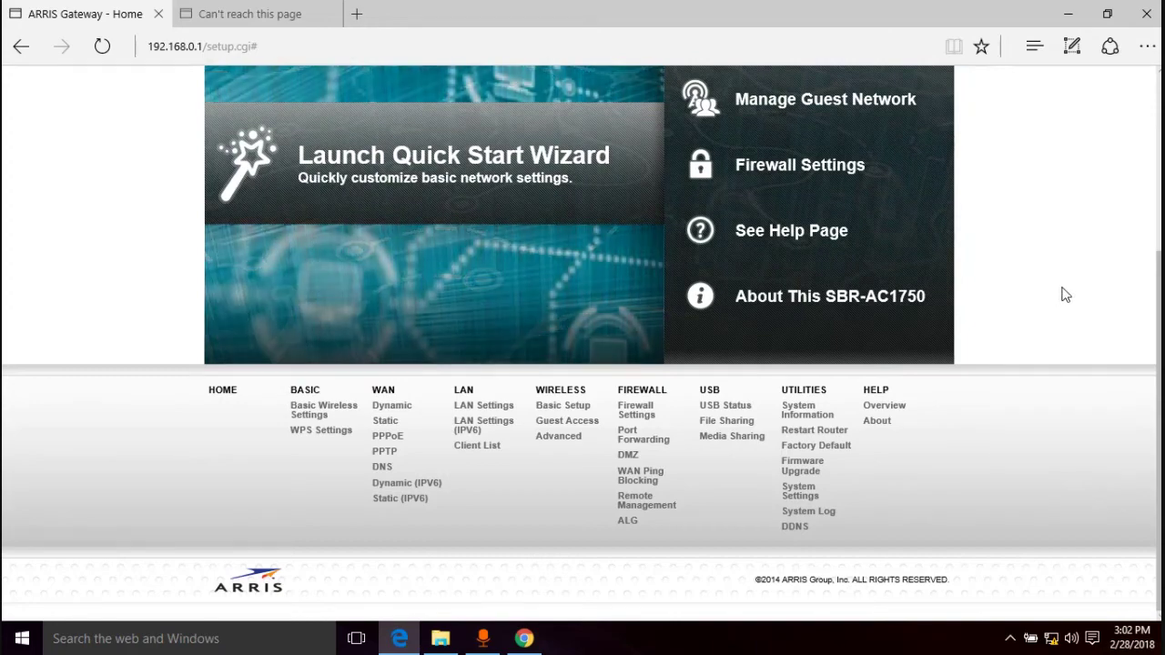
scroll(1066, 295, up, 3)
scroll(1067, 291, down, 1)
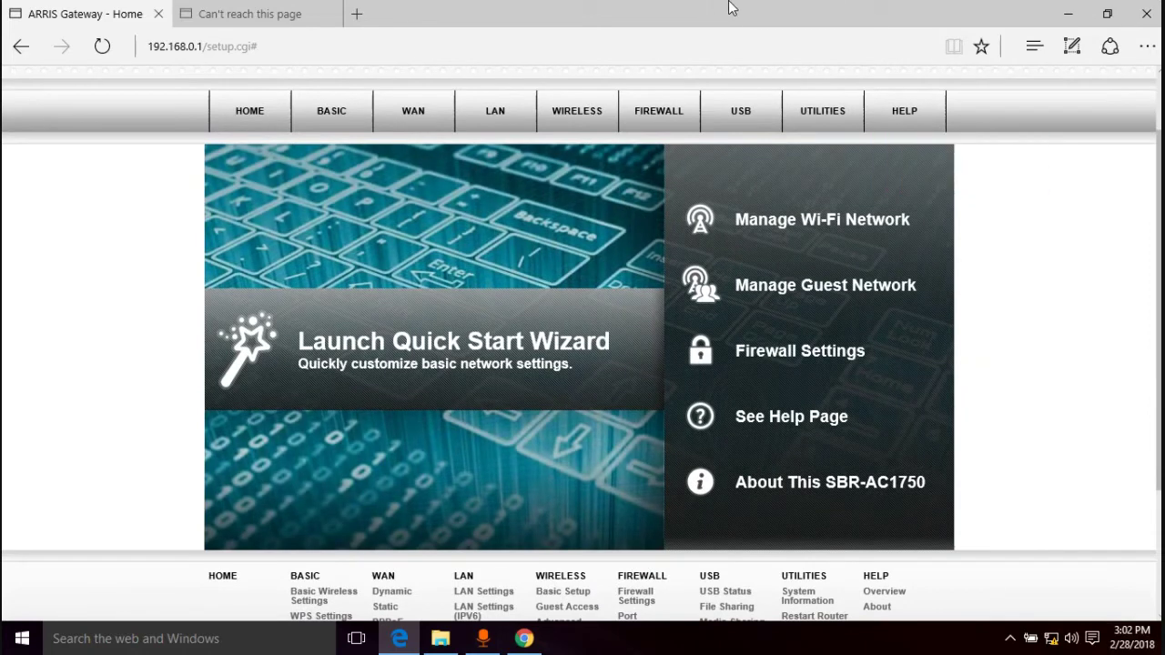
mouse_move(729, 7)
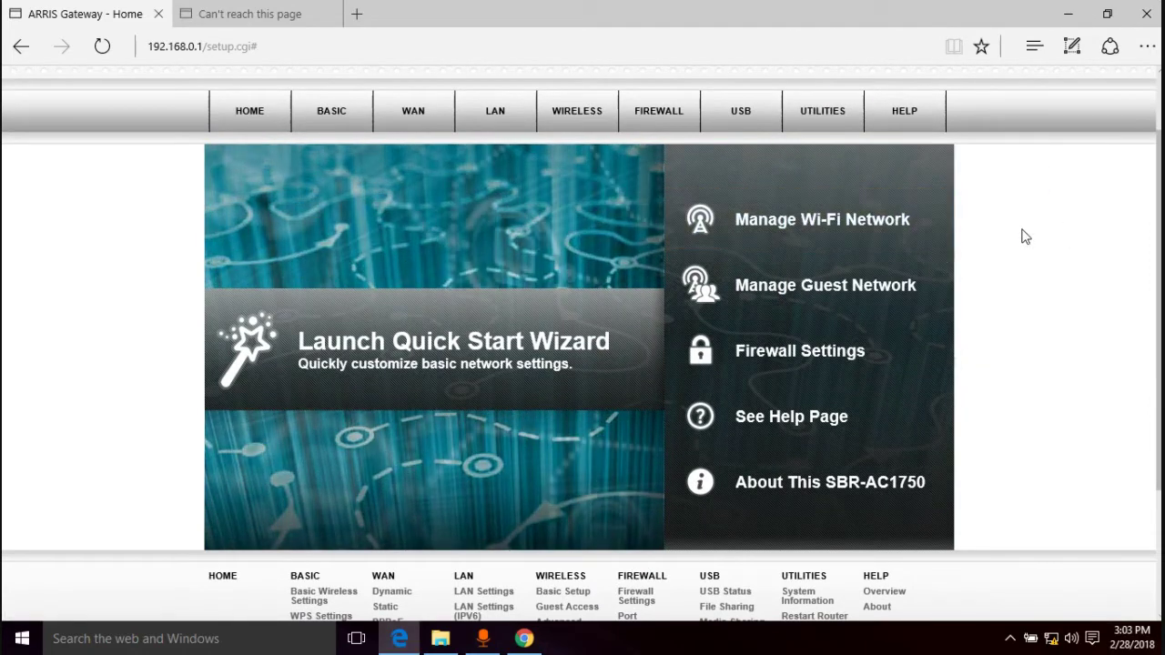
scroll(1028, 238, up, 1)
scroll(1065, 299, down, 2)
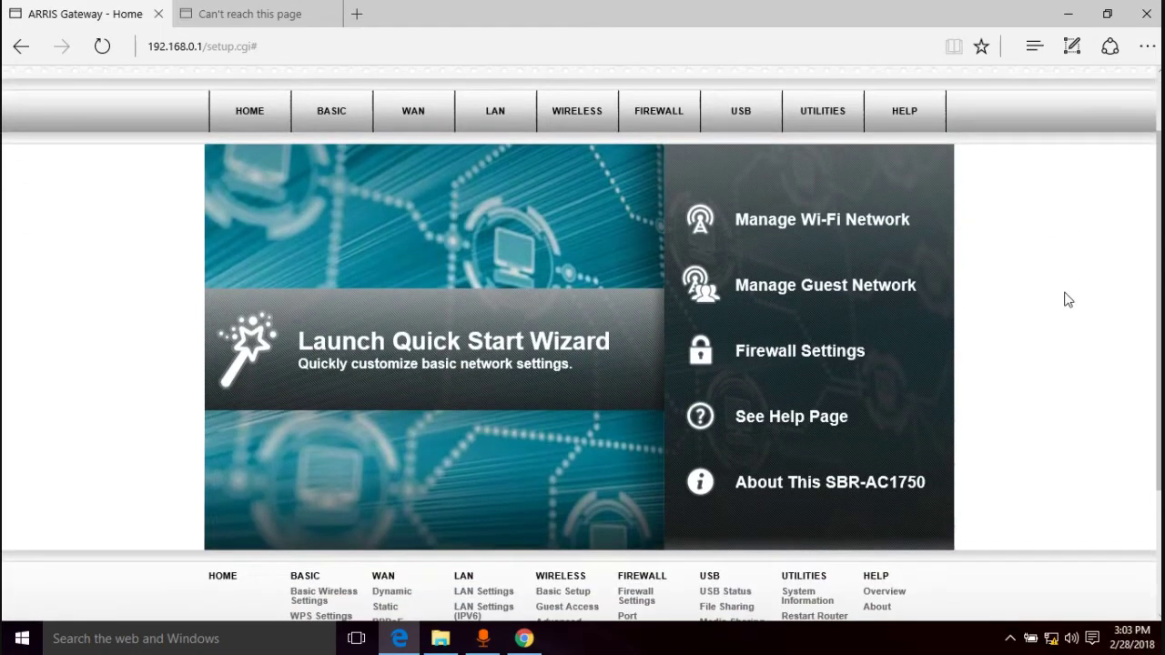
scroll(1068, 300, up, 1)
scroll(1012, 255, up, 1)
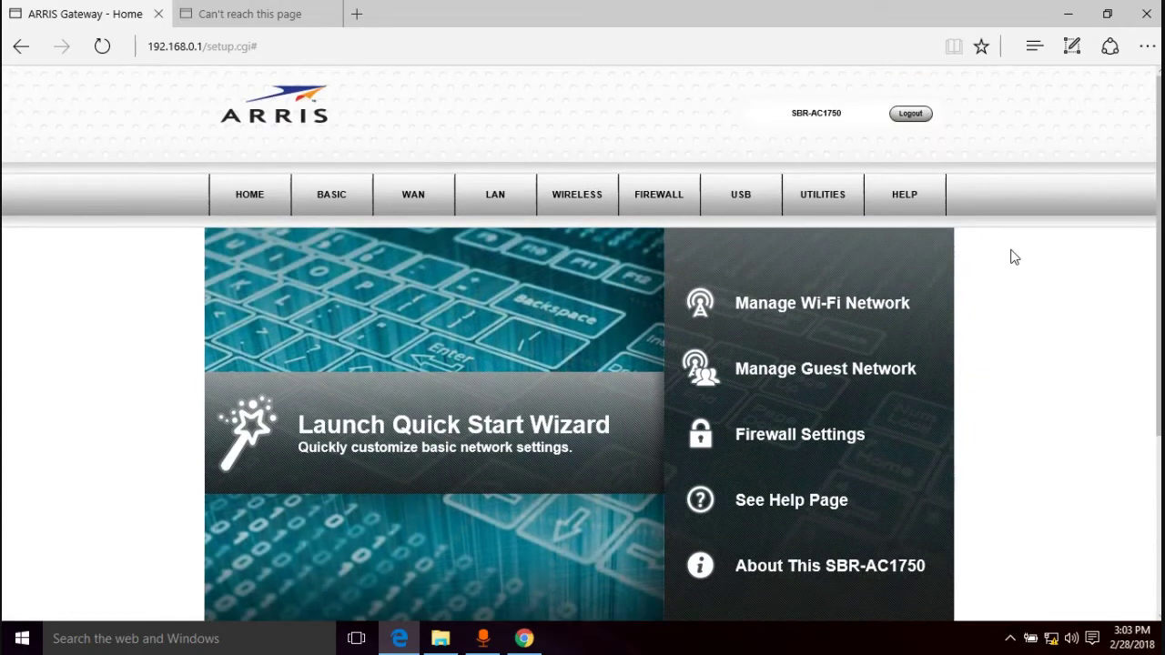
scroll(1044, 265, down, 2)
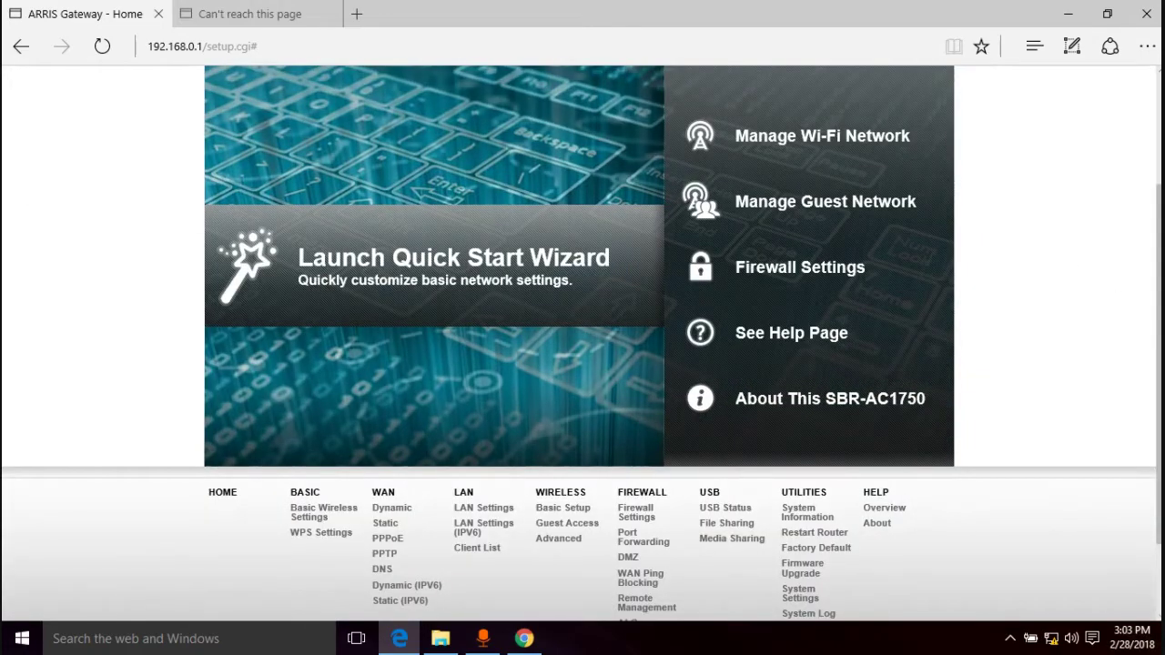
scroll(1160, 285, up, 1)
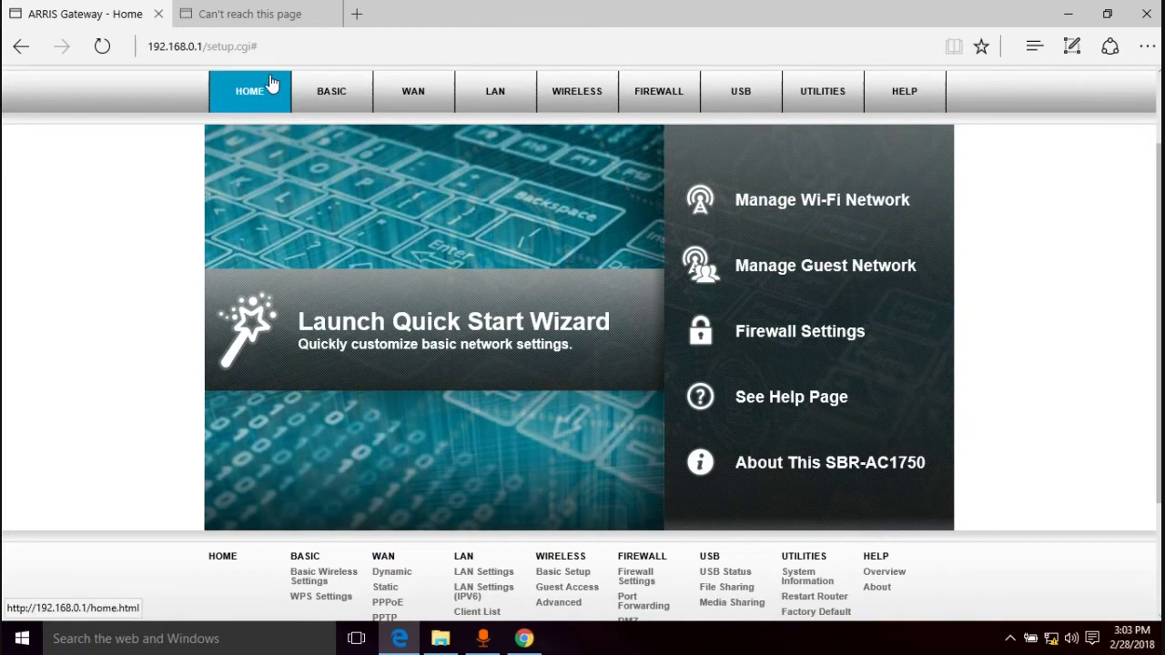
click(270, 84)
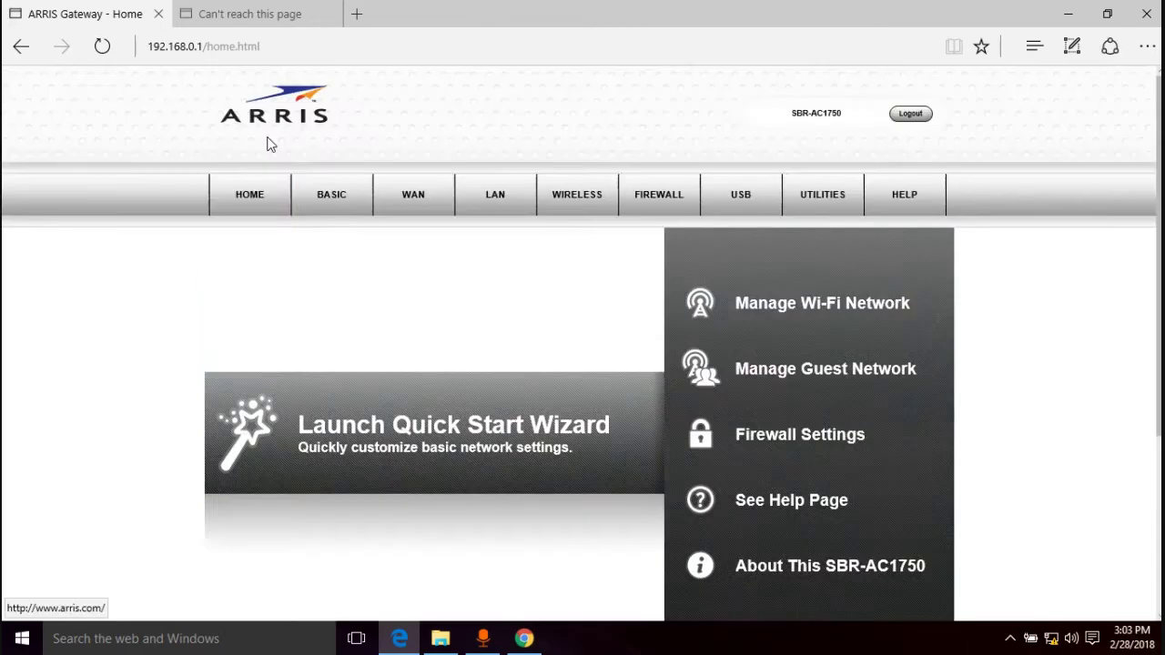
scroll(637, 345, down, 1)
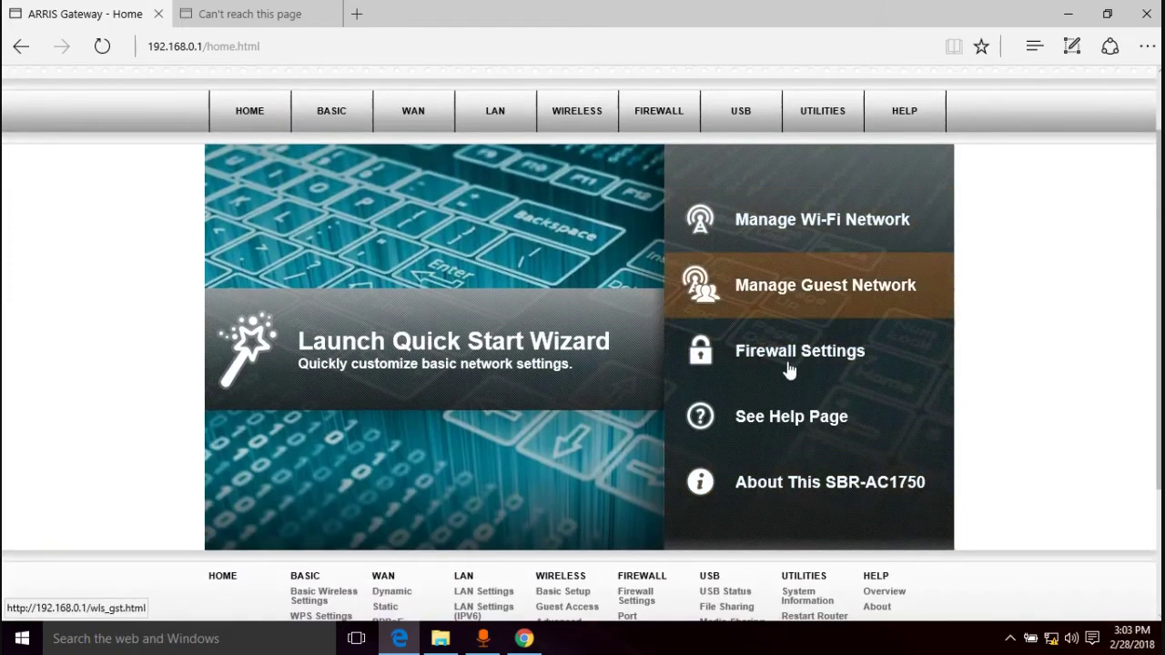
Open BASIC > Basic Wireless Settings and inspect the SURFboard-6DAC and SURFboard-6DAC-5g names
mouse_move(330, 111)
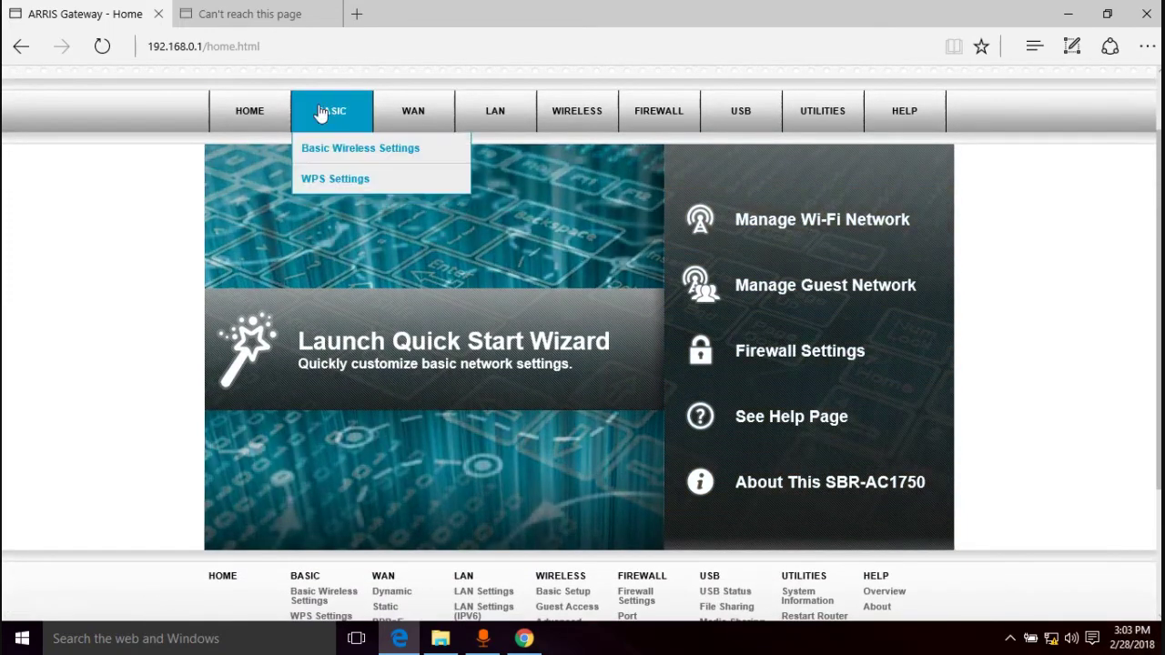
click(361, 148)
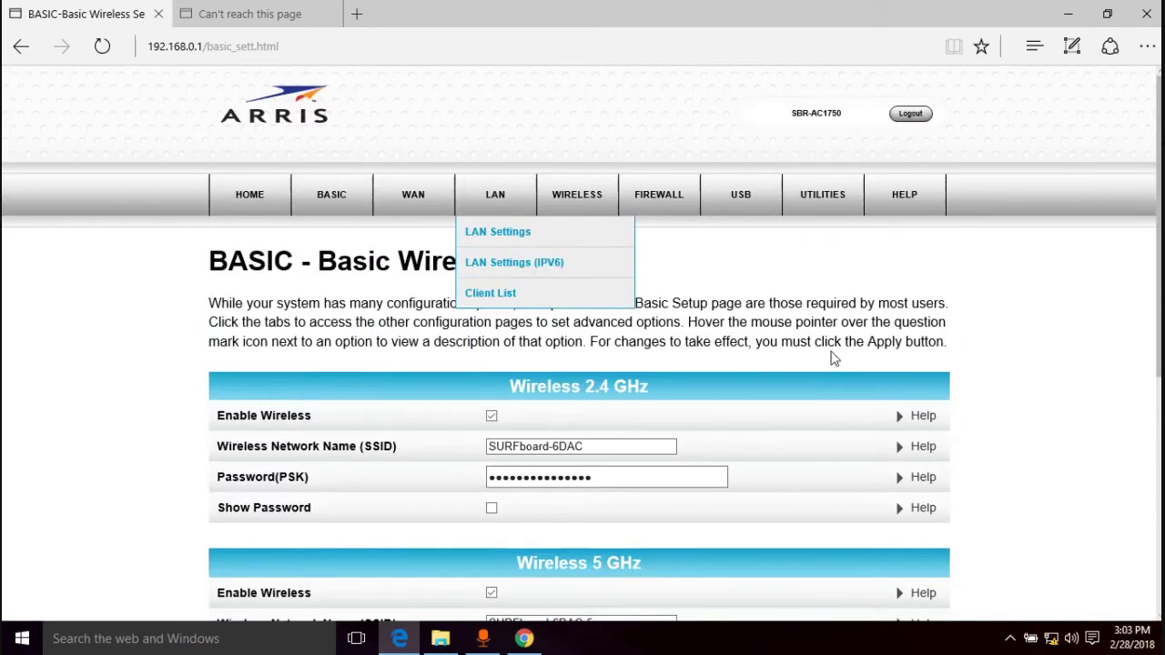
scroll(880, 353, down, 2)
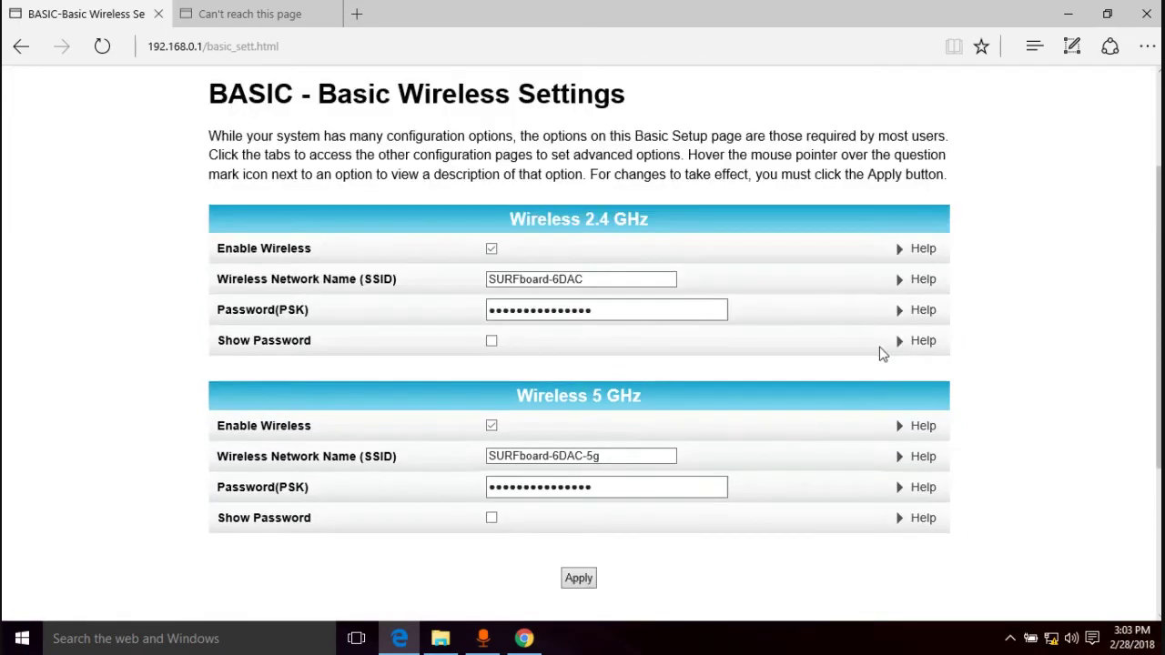
click(591, 279)
triple_click(582, 281)
click(642, 458)
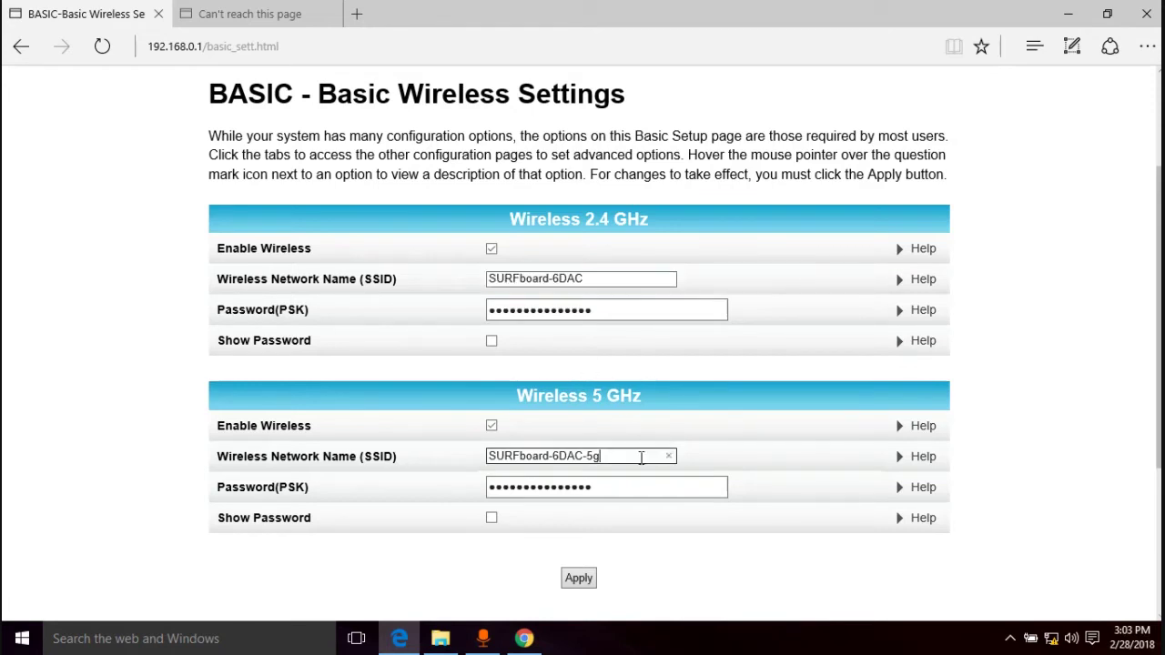
drag(585, 280, 488, 280)
click(602, 281)
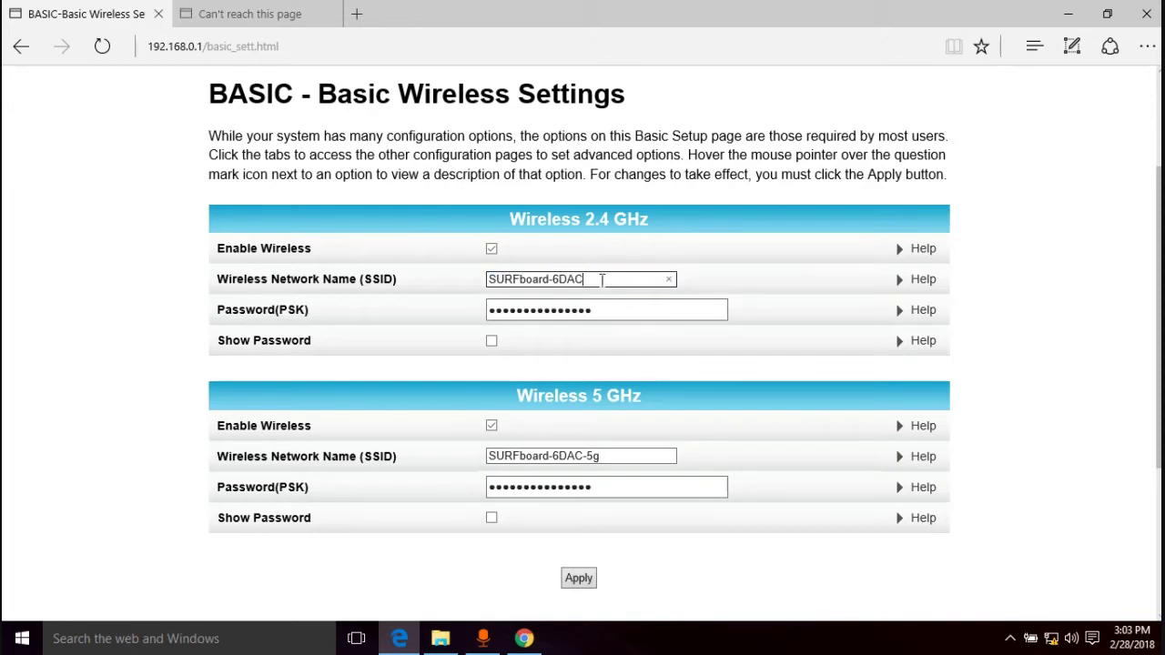
click(594, 458)
click(602, 457)
drag(601, 456, 590, 456)
click(589, 456)
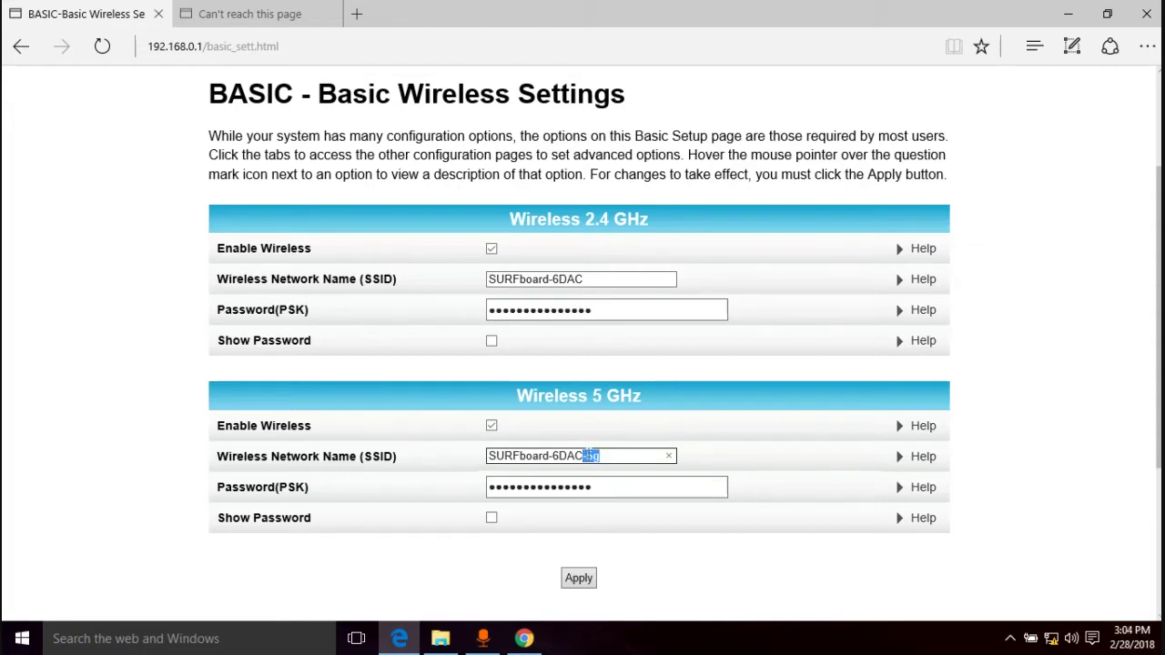
click(591, 456)
double_click(589, 456)
click(601, 458)
Tick Show Password for both the 2.4 GHz and 5 GHz networks
click(592, 279)
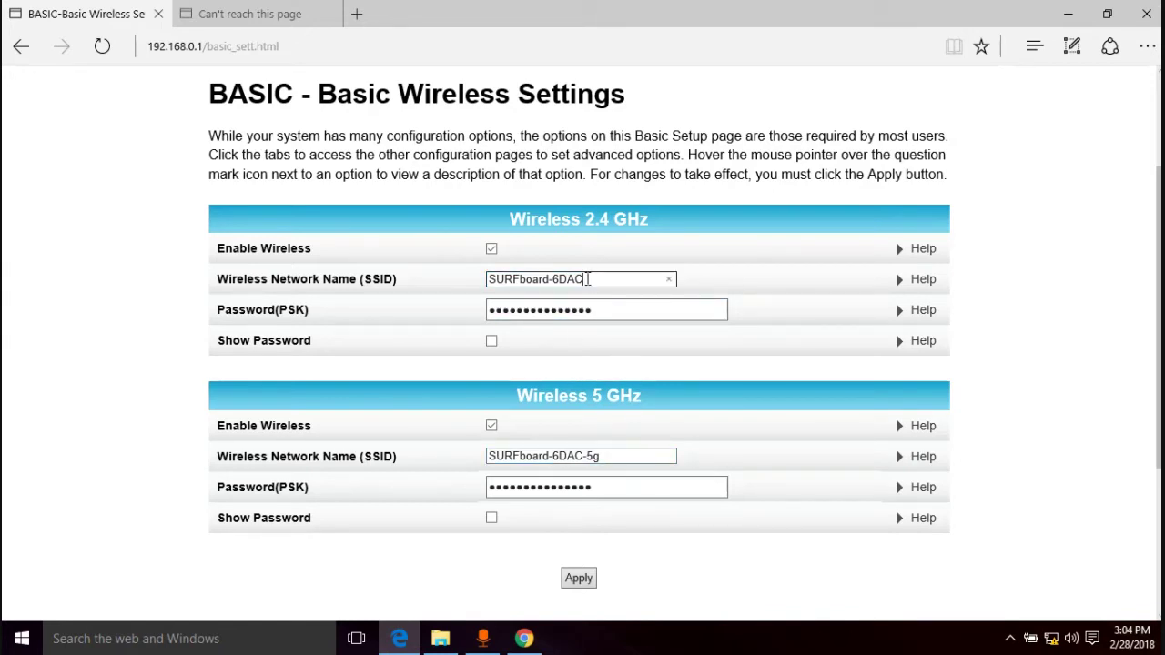
triple_click(587, 279)
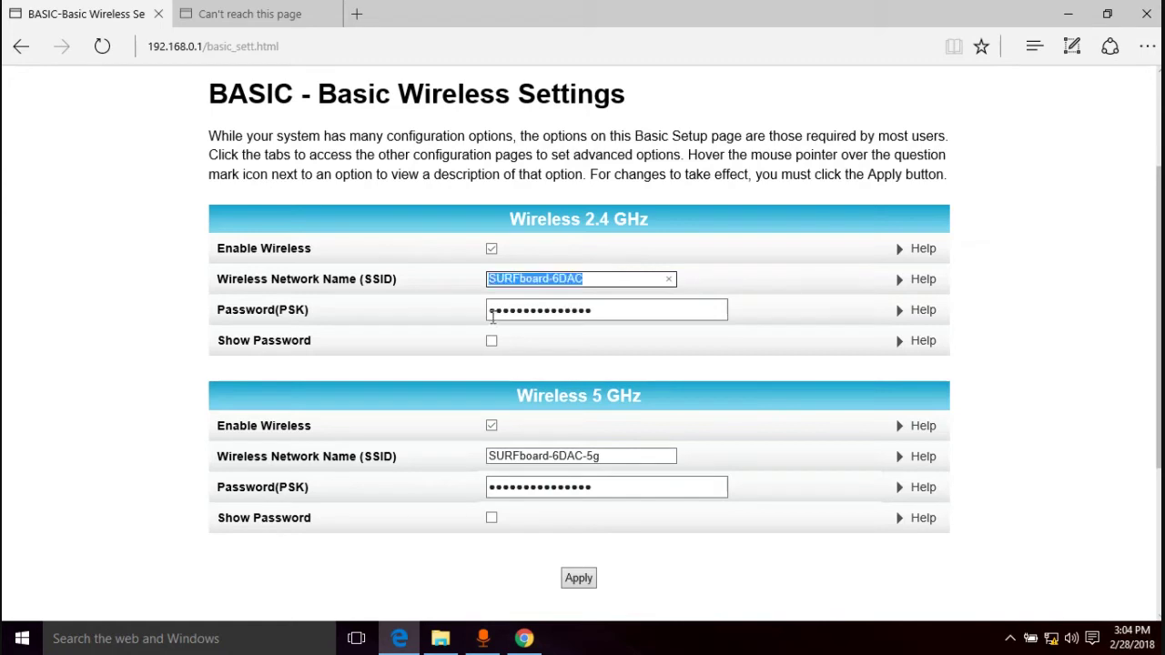
click(612, 458)
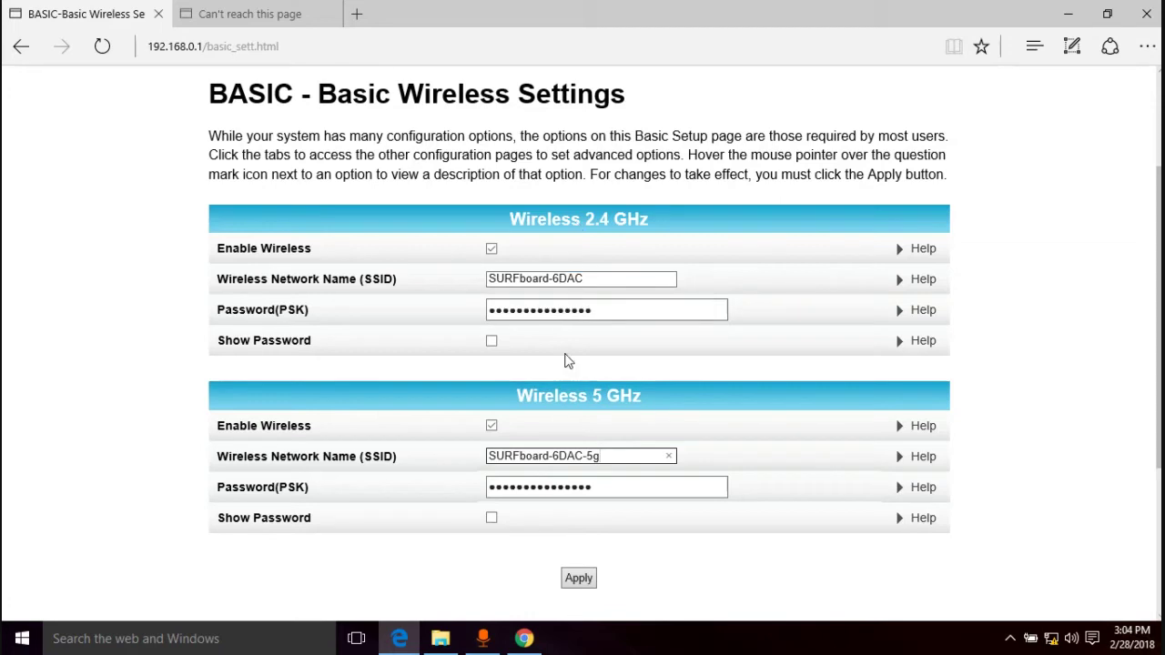
triple_click(590, 281)
drag(599, 456, 492, 478)
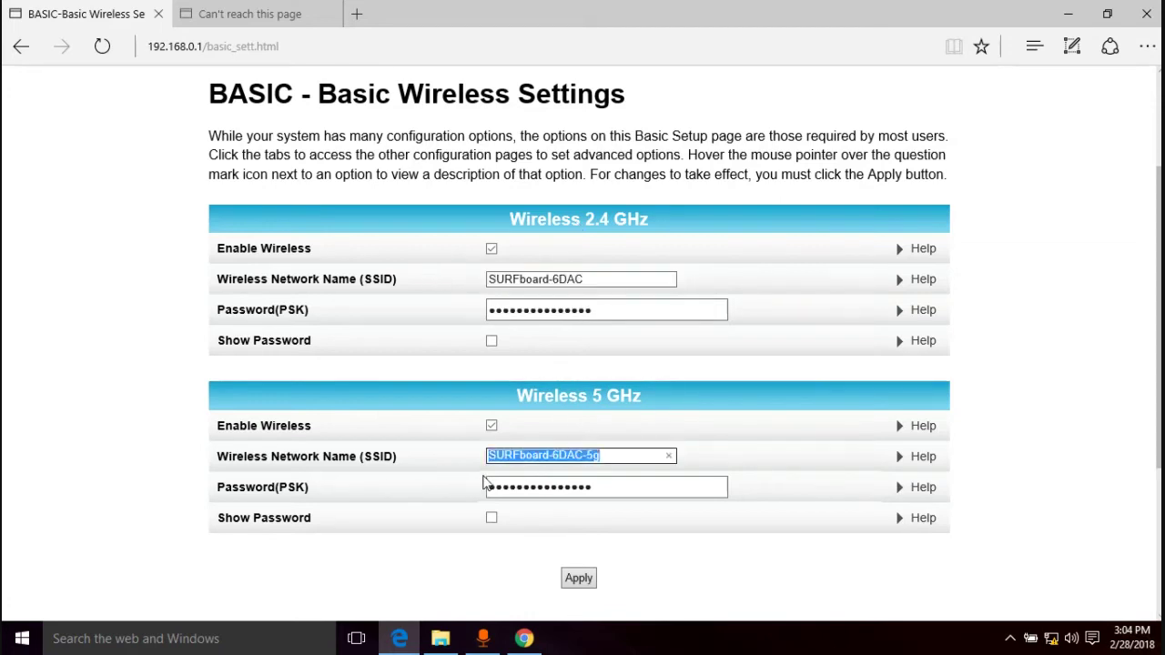
click(756, 261)
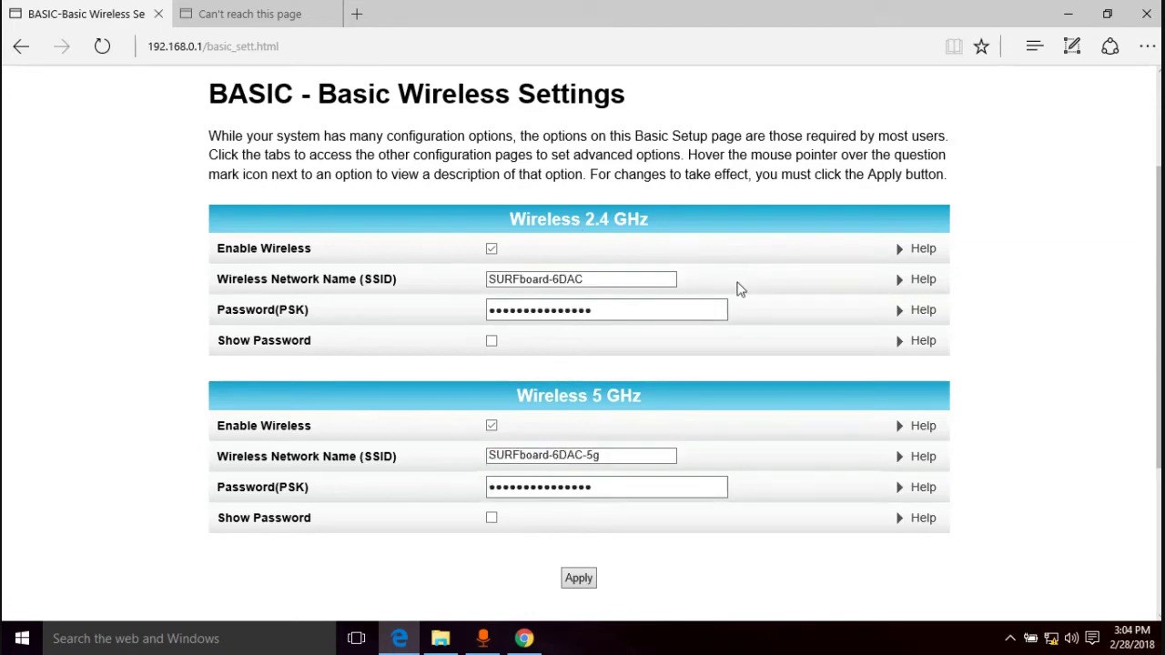
click(616, 311)
click(491, 340)
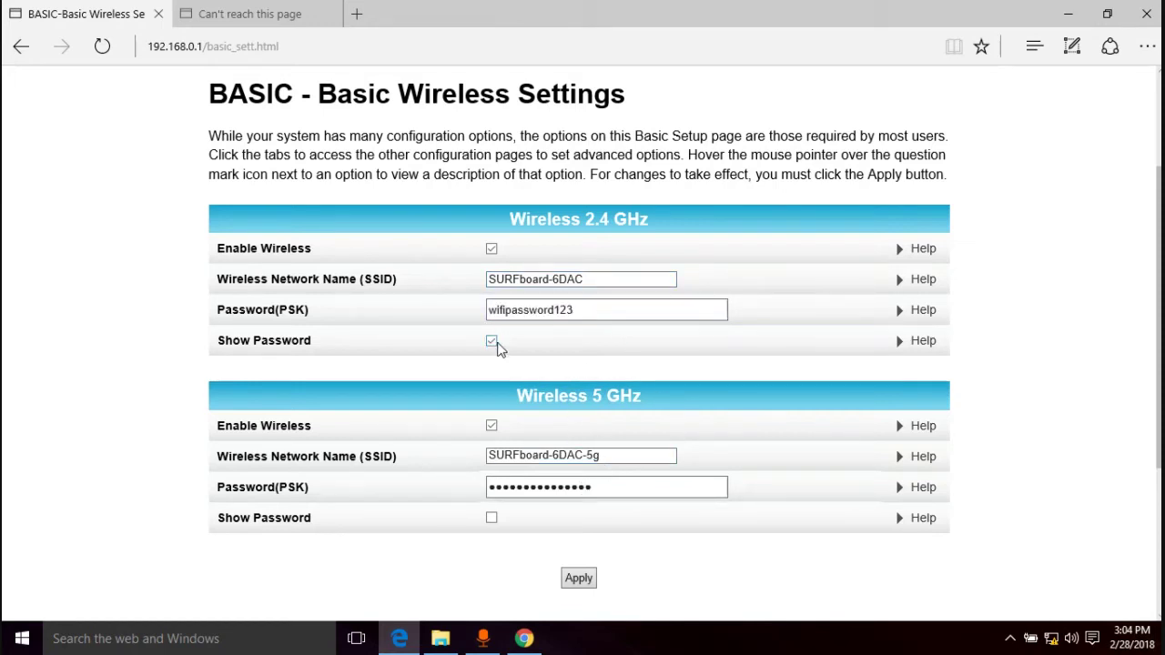
click(492, 524)
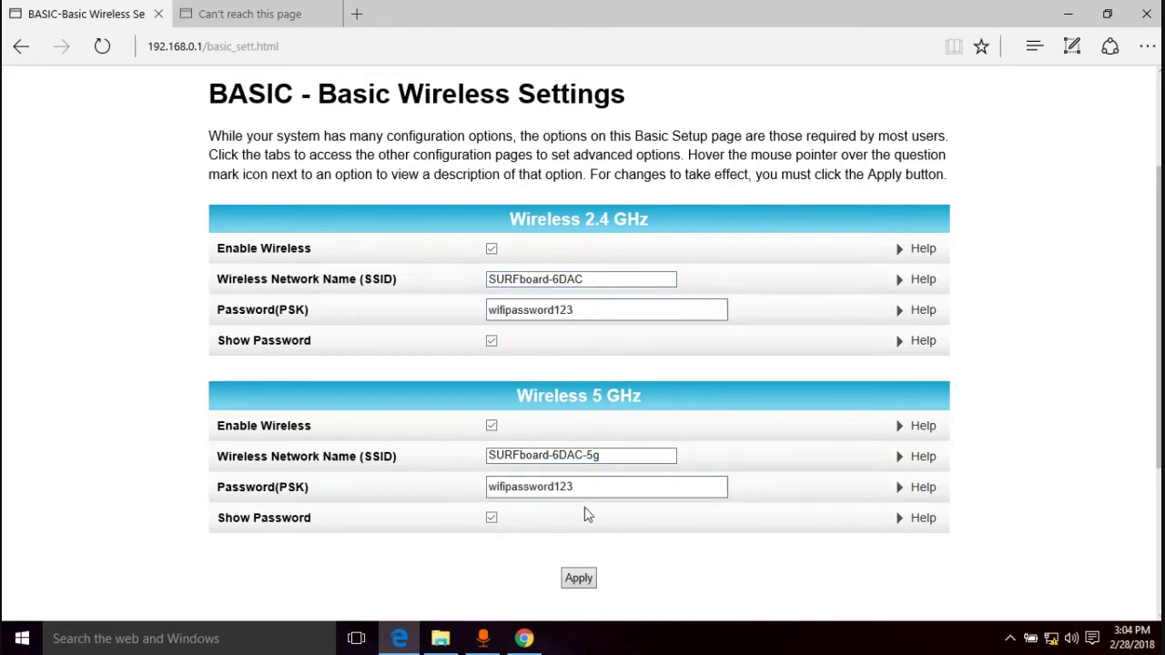
Open BASIC > WPS Settings and scroll through its options
scroll(436, 264, up, 3)
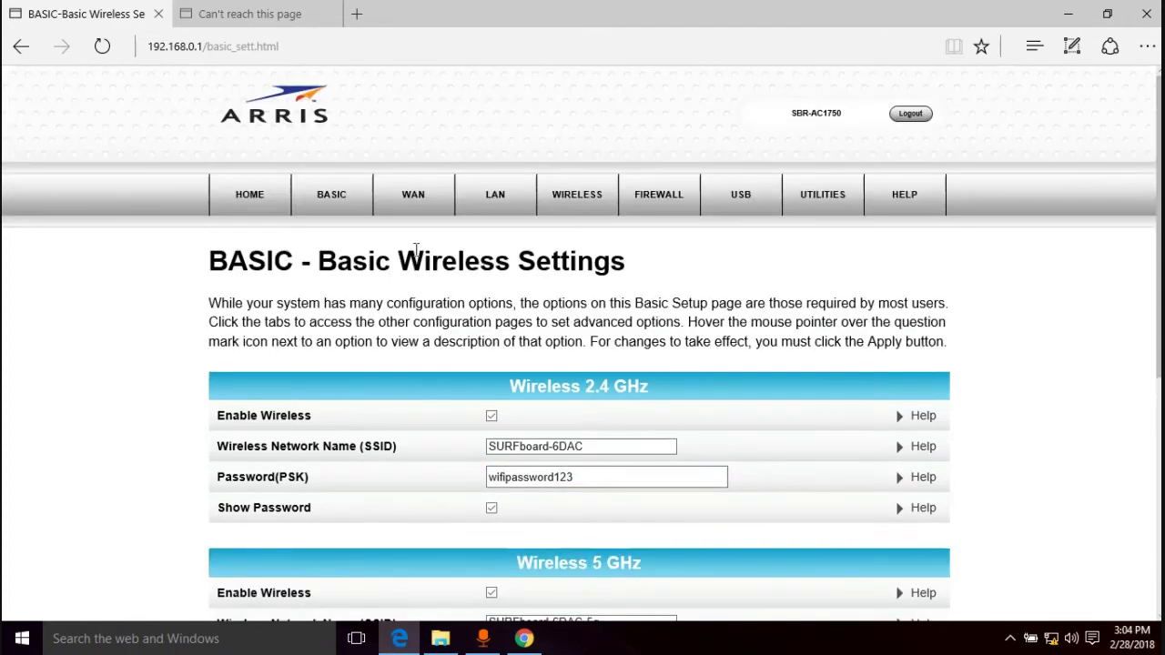
mouse_move(333, 193)
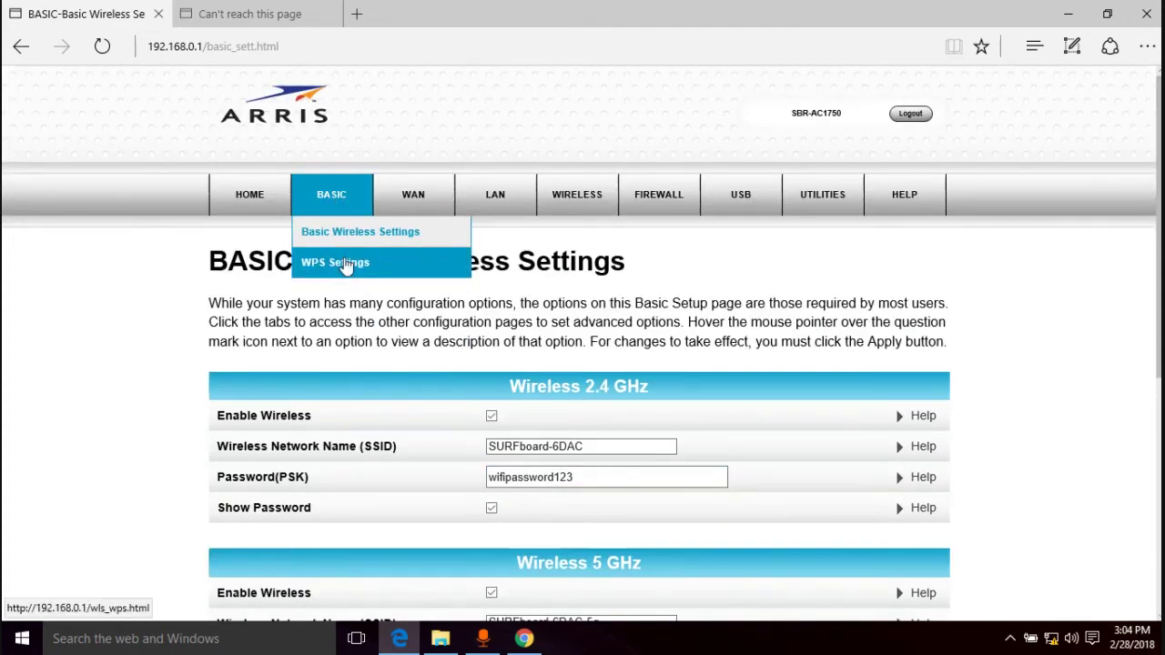
click(350, 273)
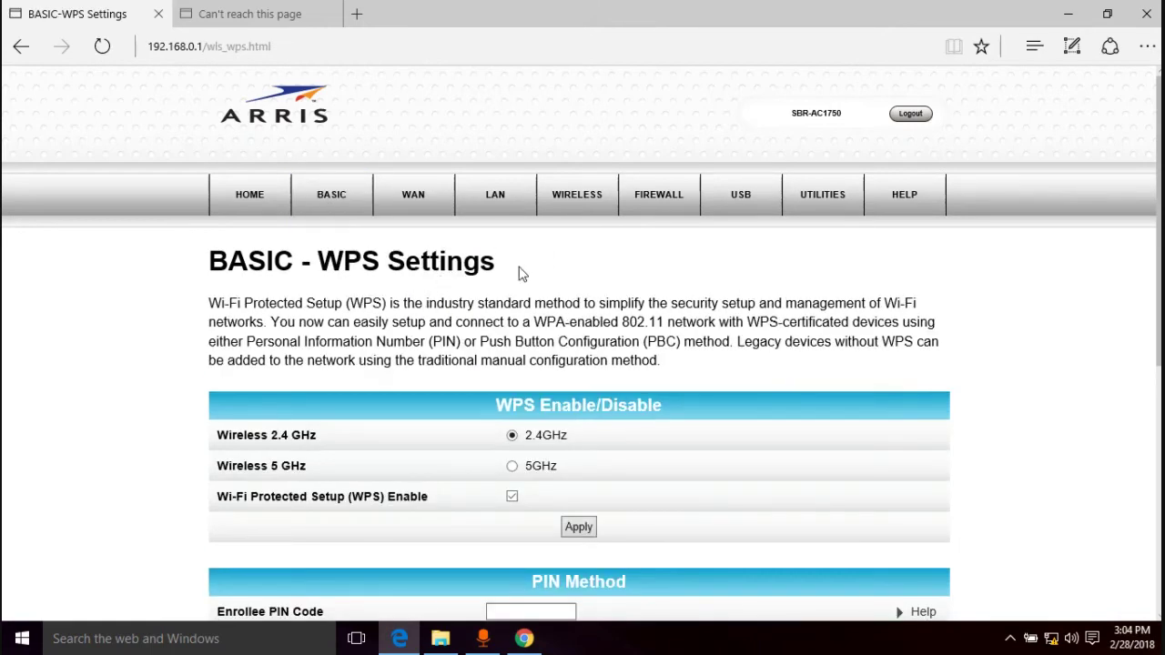
scroll(806, 315, down, 2)
scroll(806, 315, down, 3)
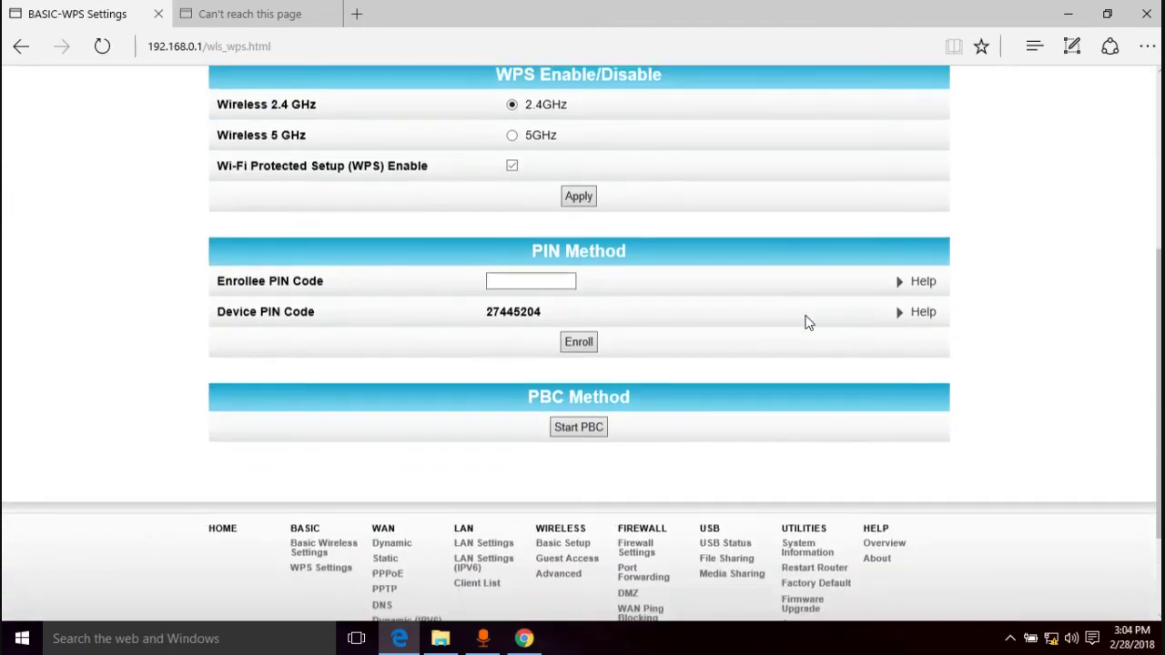
scroll(806, 321, down, 1)
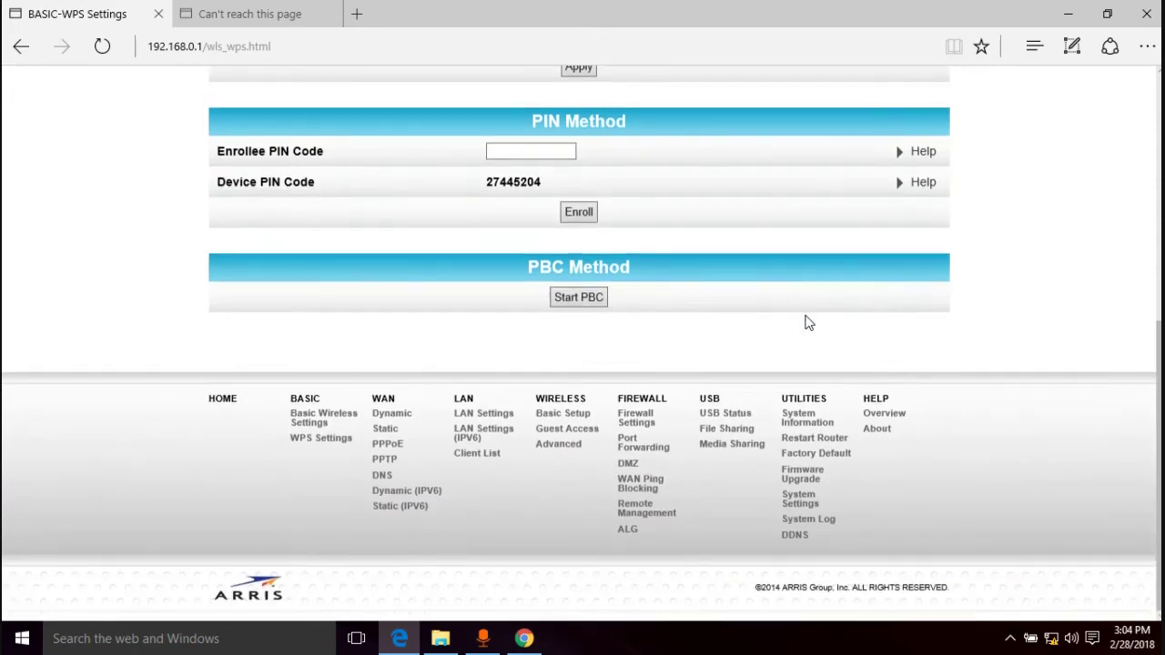
scroll(809, 322, up, 5)
View the WAN Dynamic, Static and Static (IPV6) connection pages in turn
mouse_move(407, 200)
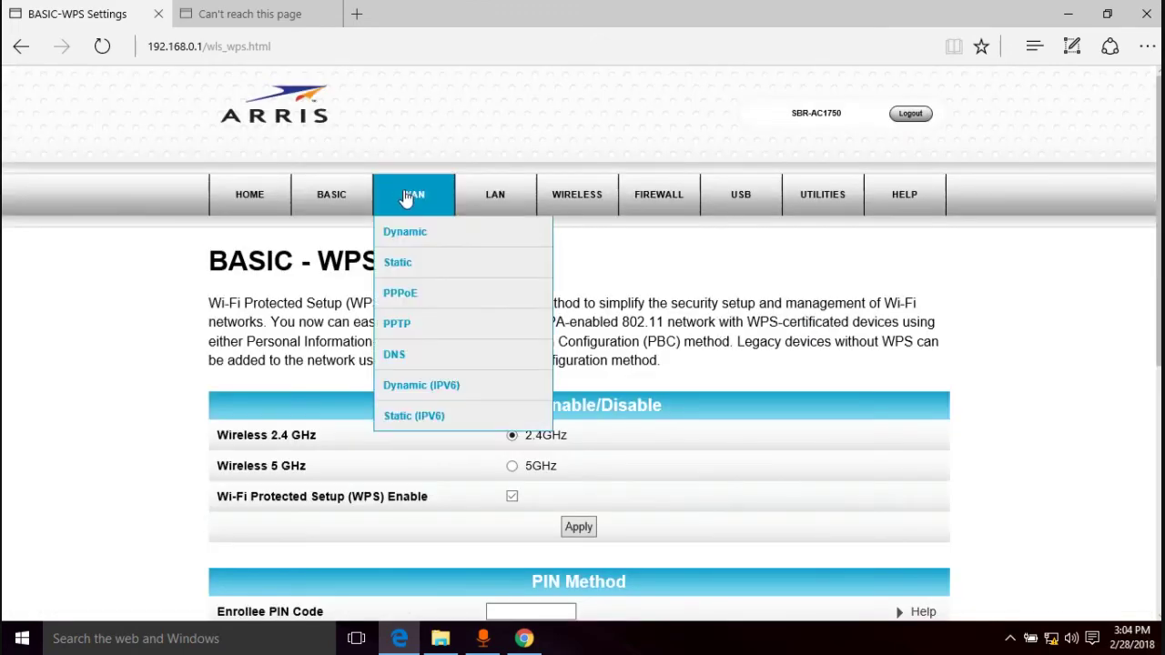
click(416, 232)
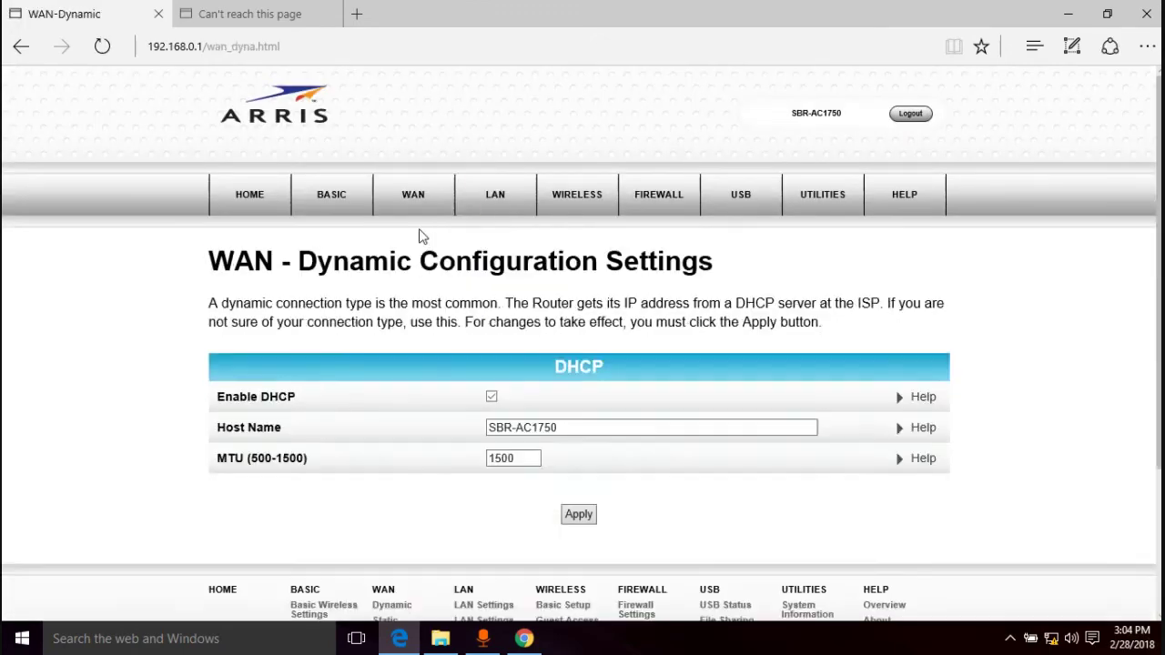
mouse_move(418, 205)
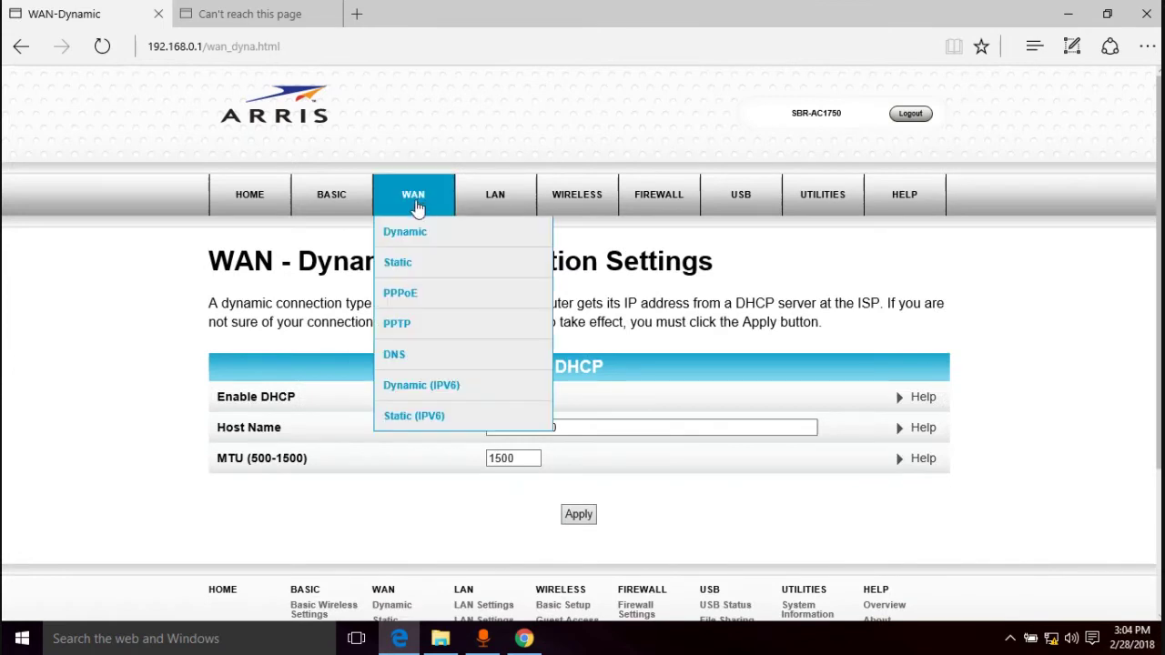
click(409, 261)
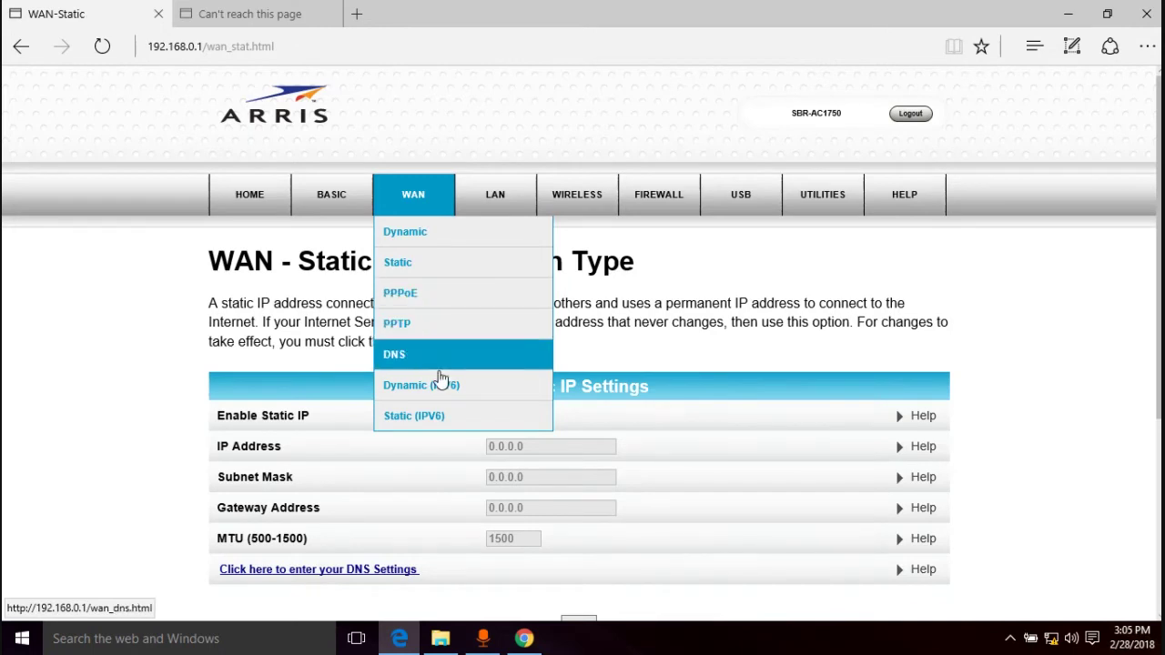
click(426, 416)
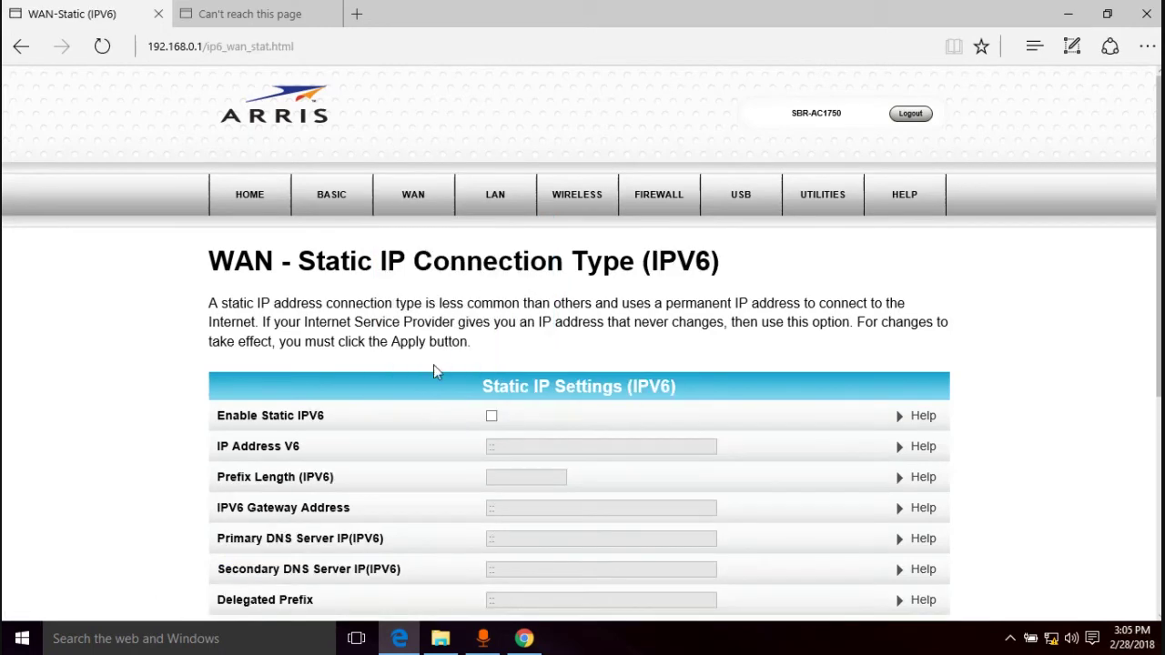
Open LAN > LAN Settings and scroll through the page
mouse_move(492, 207)
click(483, 230)
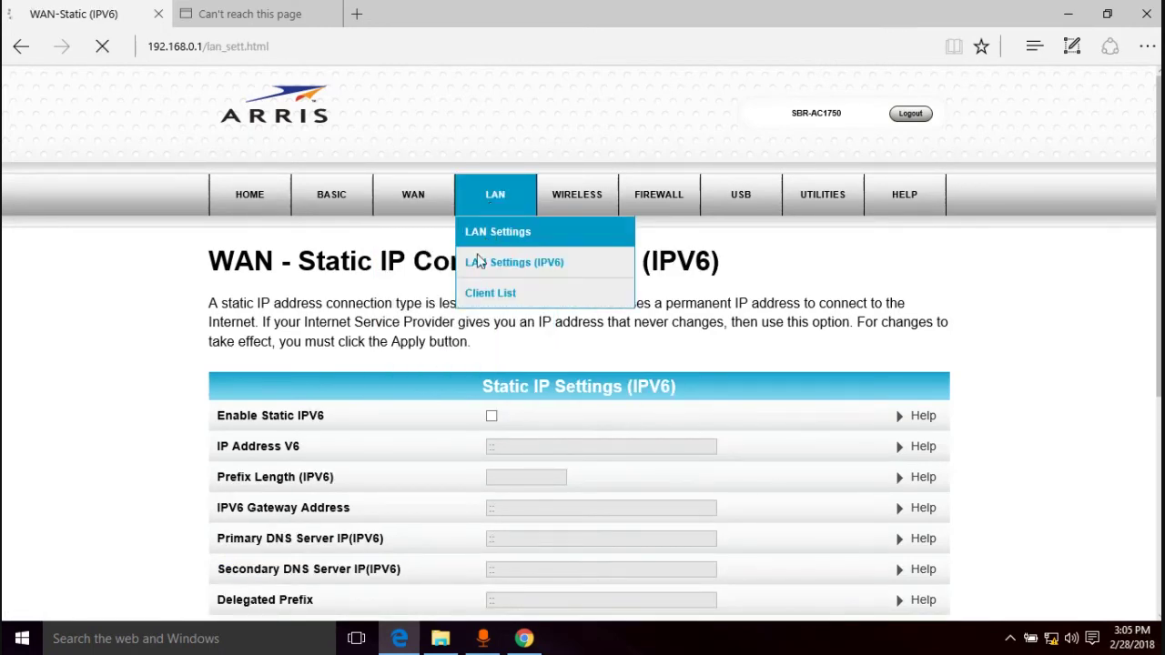
scroll(889, 344, down, 3)
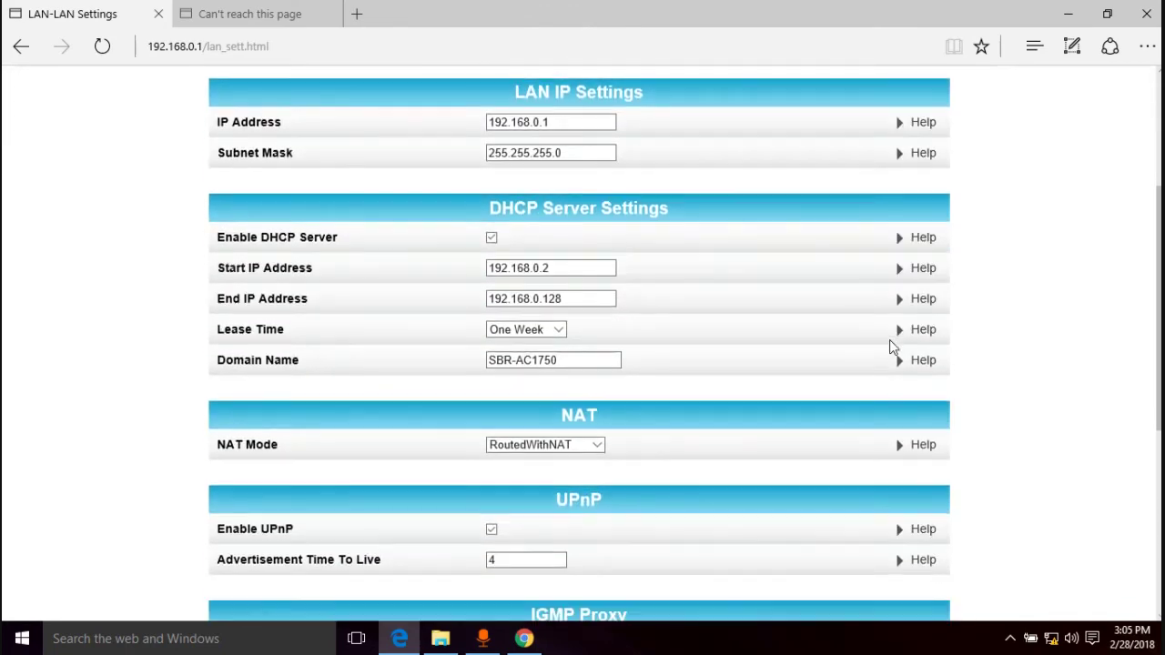
scroll(891, 345, down, 2)
scroll(892, 346, down, 2)
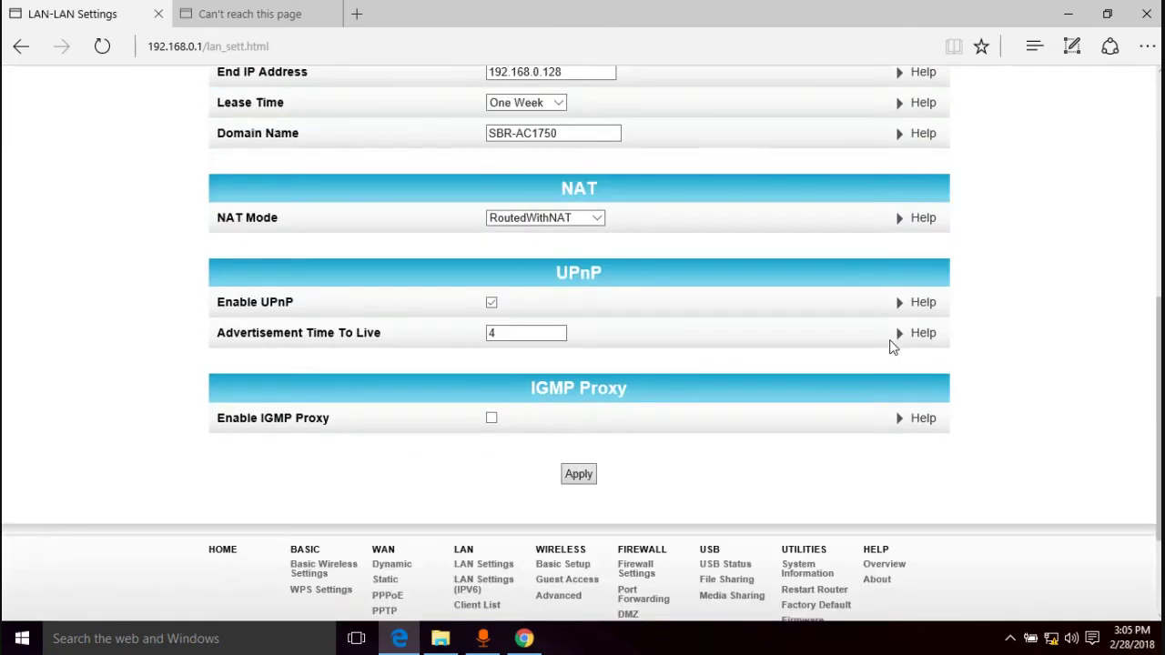
scroll(892, 342, up, 7)
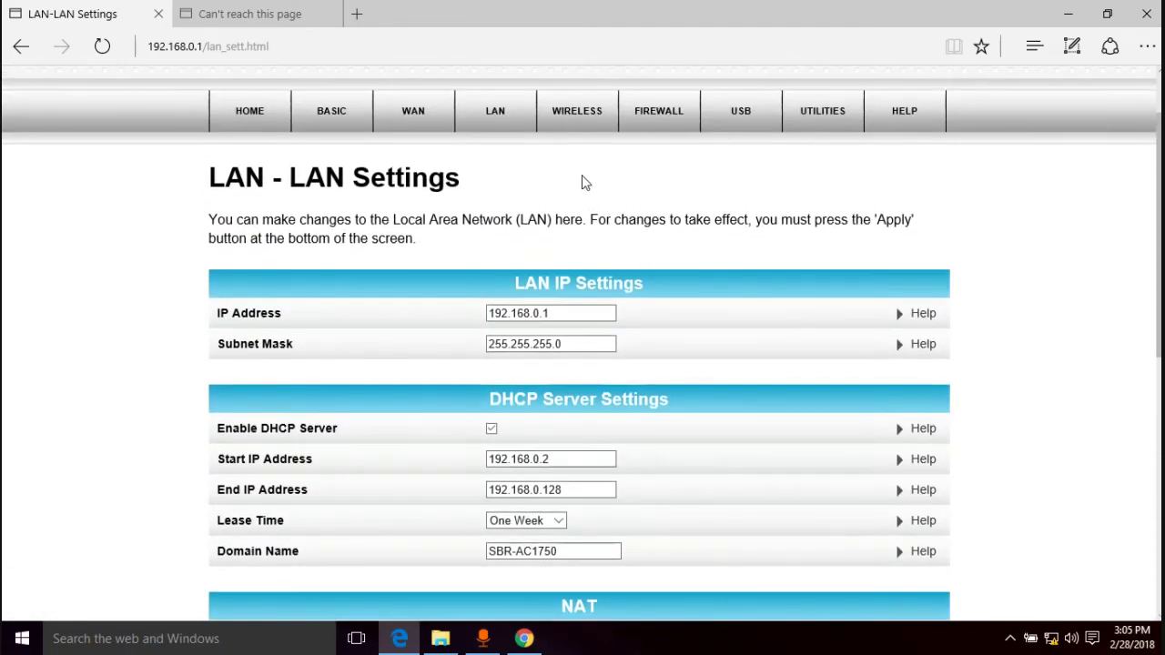
Open LAN > Client List to view the connected devices
mouse_move(403, 118)
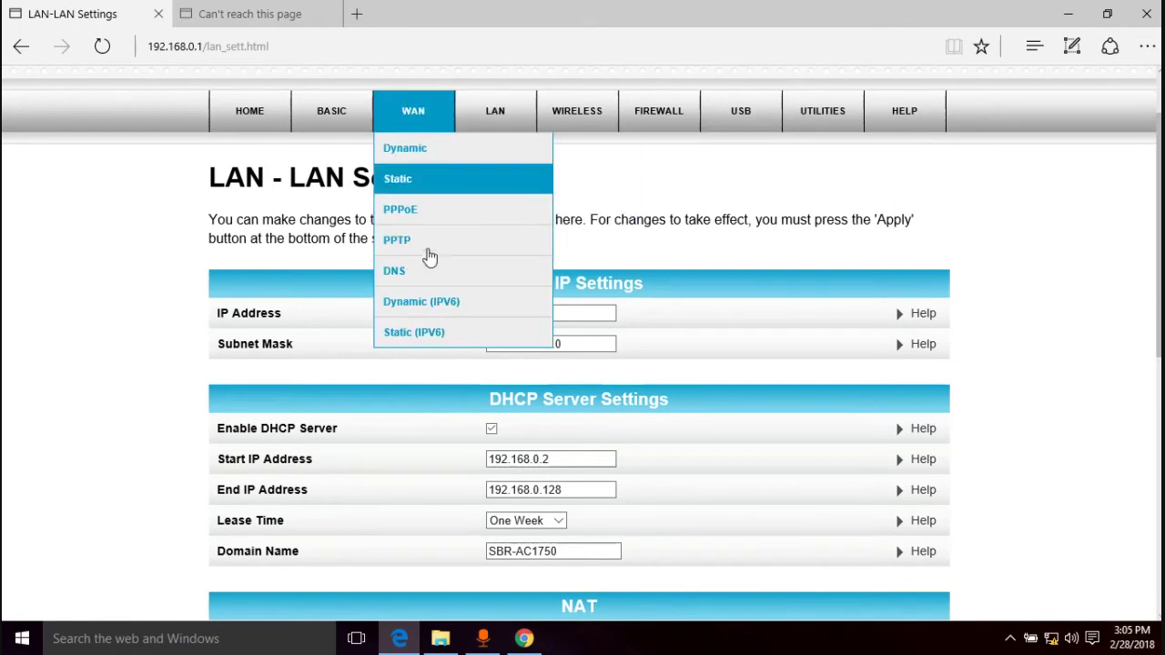
mouse_move(495, 116)
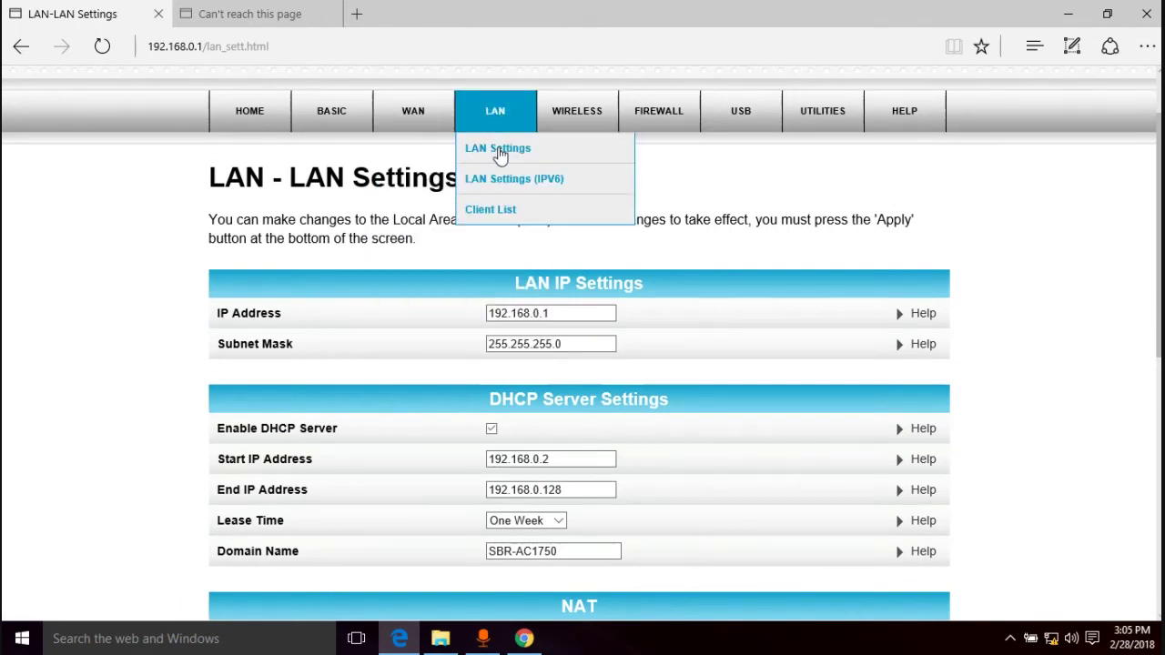
click(492, 209)
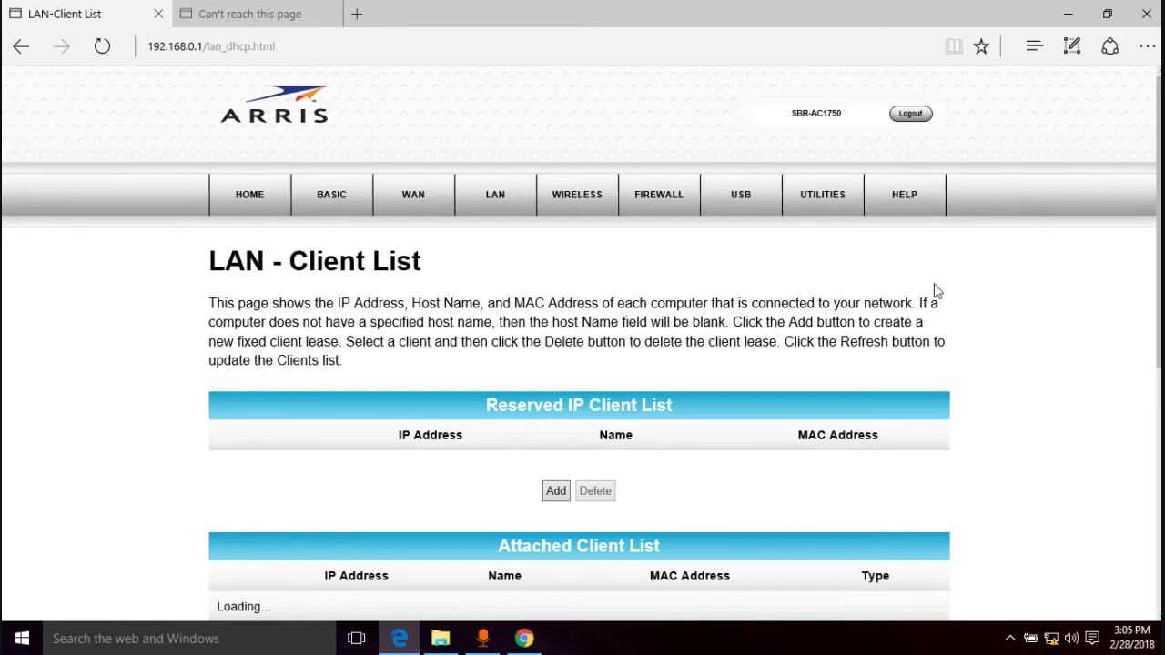
scroll(1037, 343, down, 2)
scroll(1038, 343, down, 2)
scroll(1038, 343, down, 3)
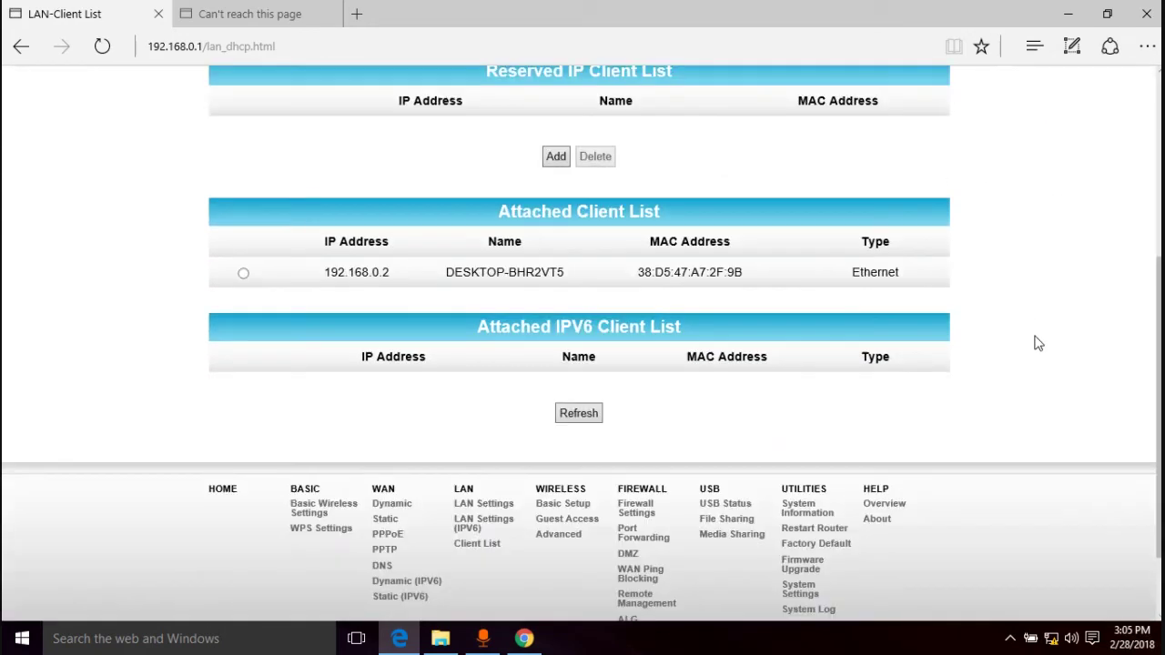
scroll(1036, 341, up, 6)
Open WIRELESS > Basic Setup and review the 2.4 GHz SURFboard-6DAC WPA2-PSK settings
mouse_move(507, 202)
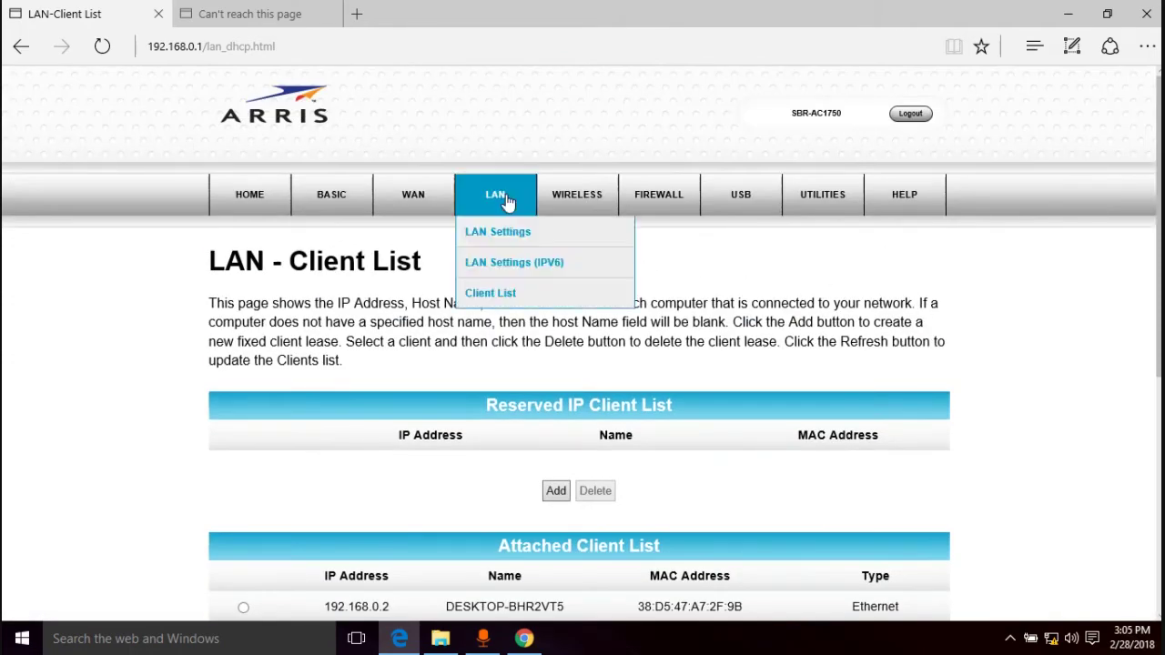
mouse_move(581, 211)
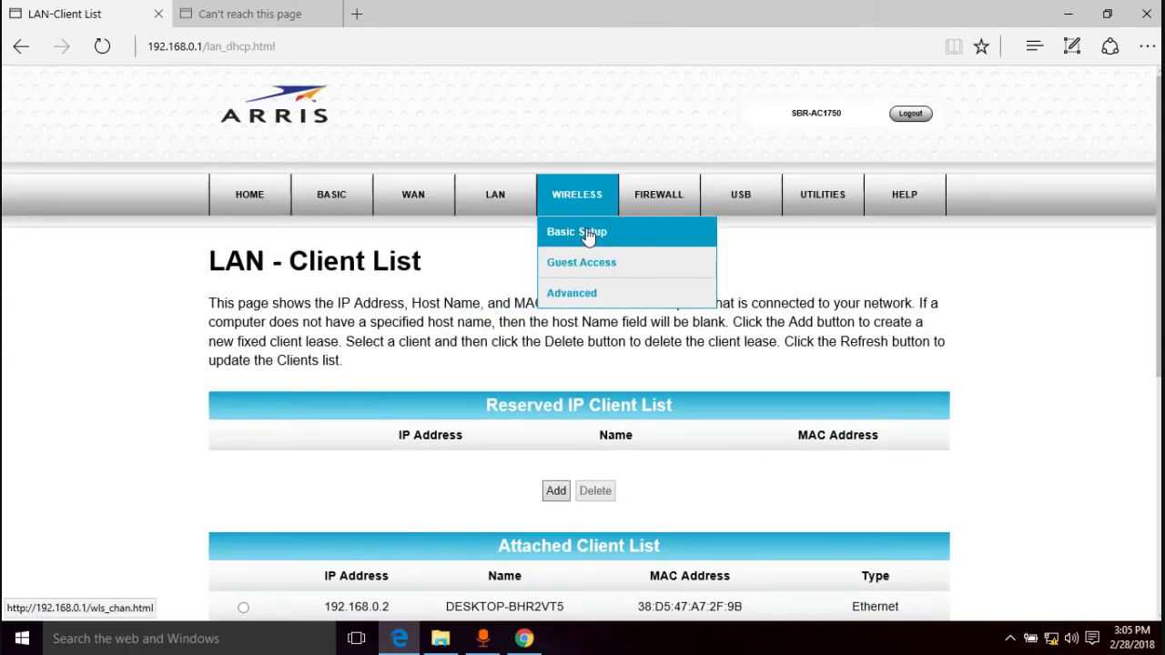
click(589, 234)
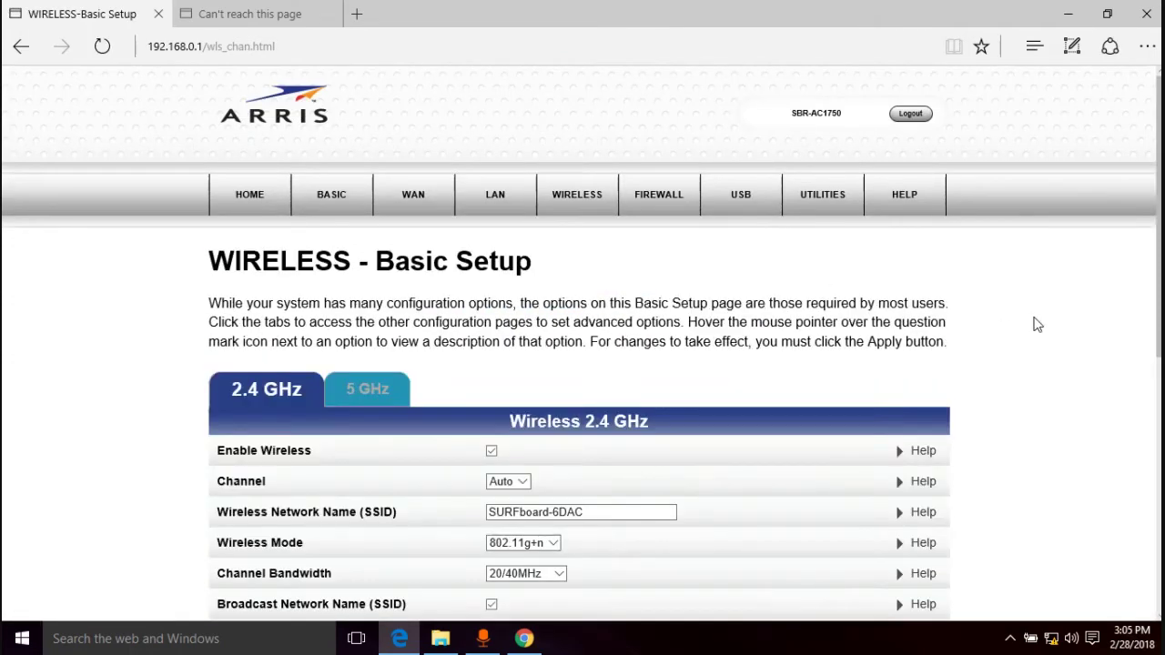
scroll(1035, 324, down, 4)
scroll(1036, 325, down, 3)
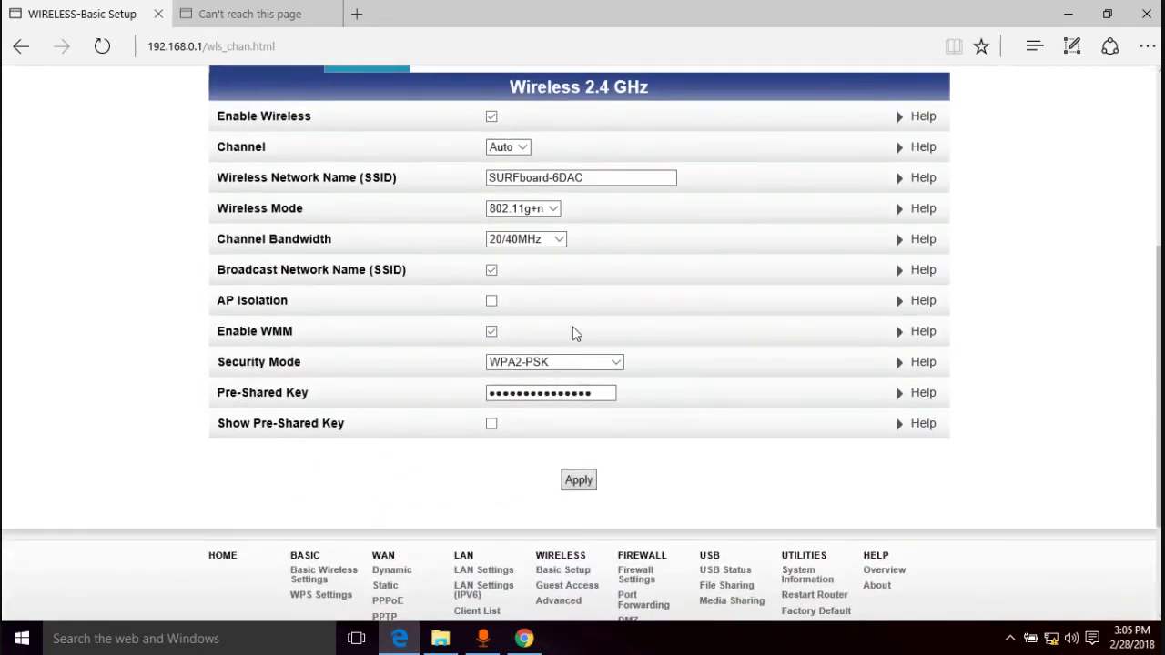
scroll(585, 300, up, 2)
scroll(585, 300, up, 5)
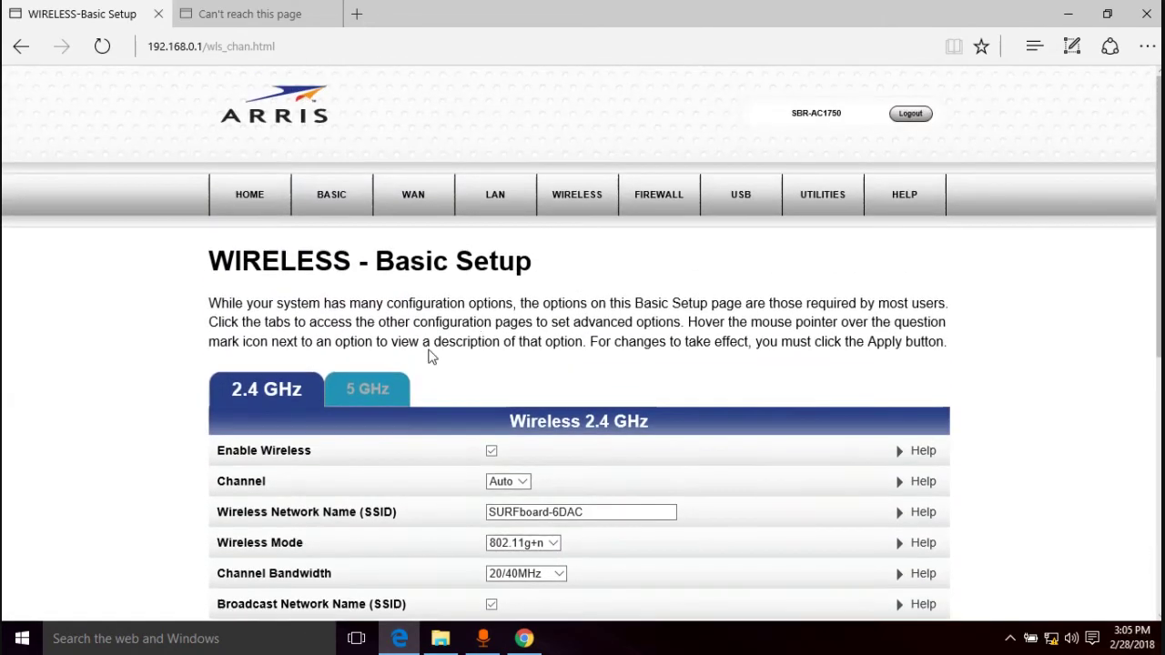
scroll(755, 338, down, 5)
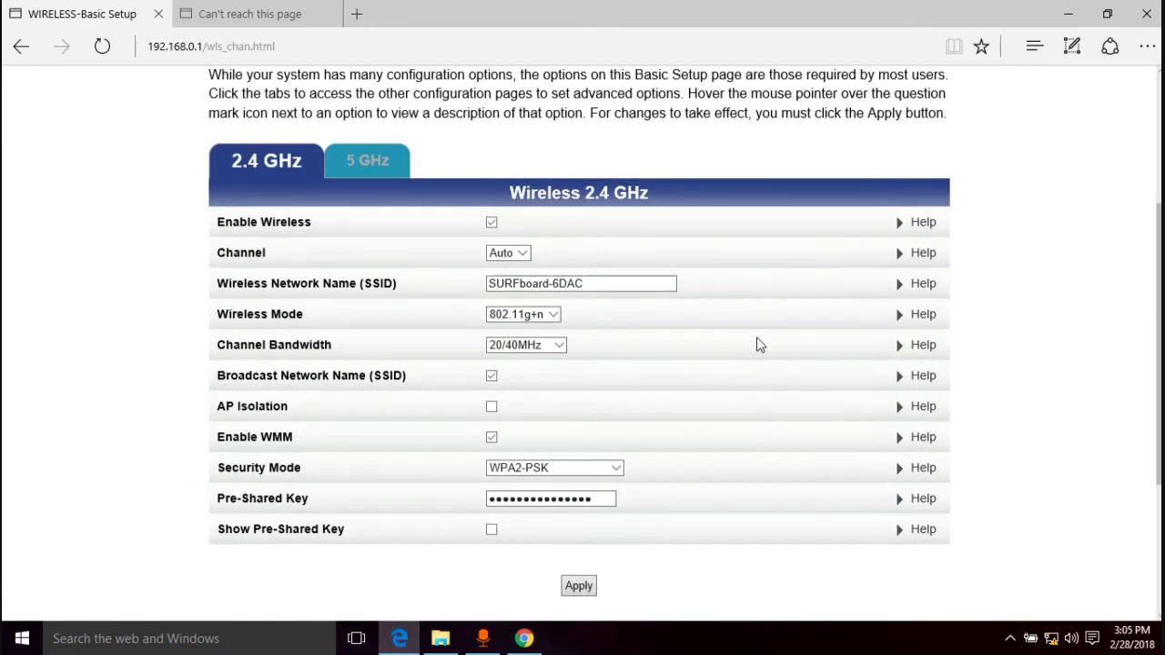
scroll(756, 341, up, 1)
scroll(542, 346, up, 4)
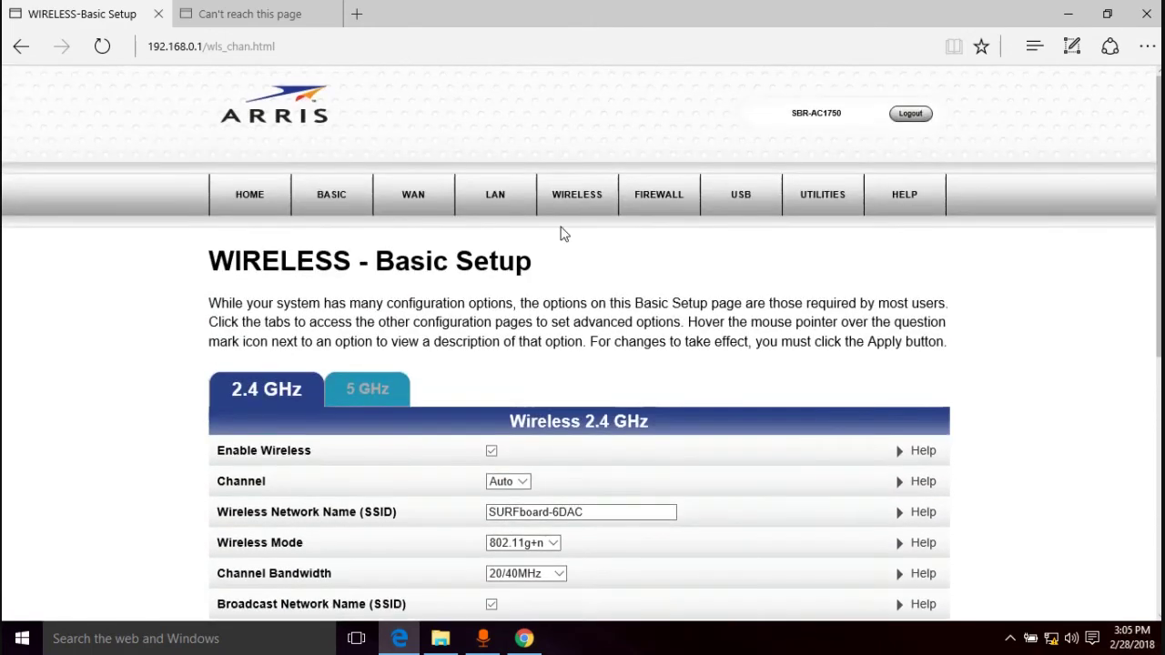
mouse_move(608, 209)
mouse_move(677, 200)
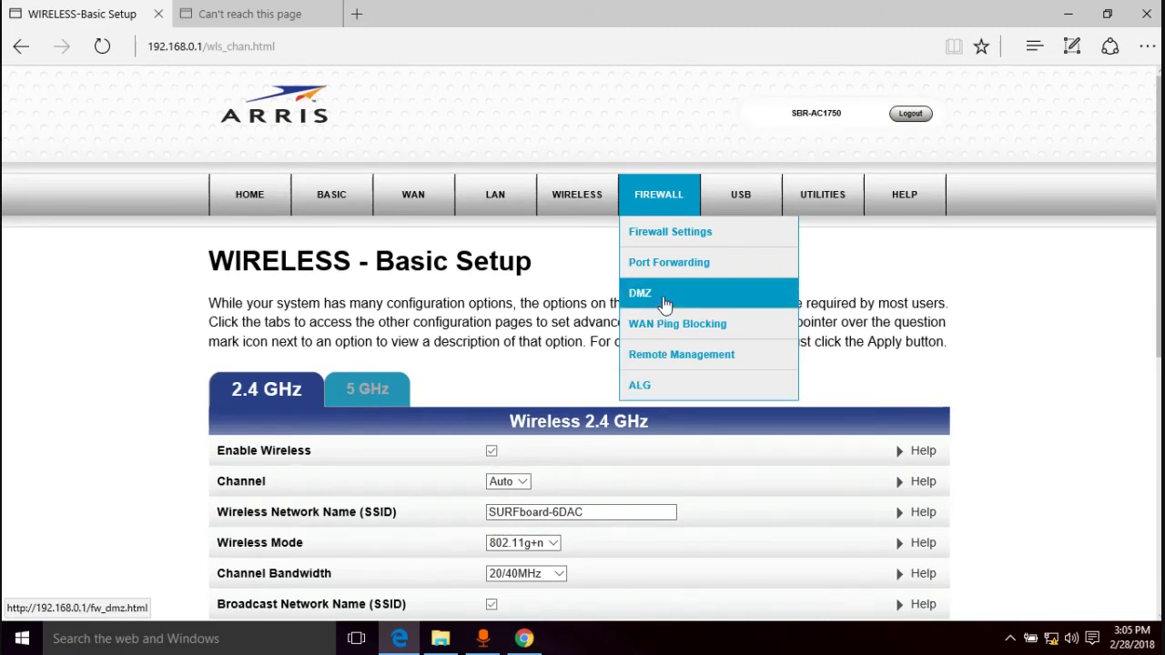
Open the FIREWALL > Port Forwarding page
click(667, 267)
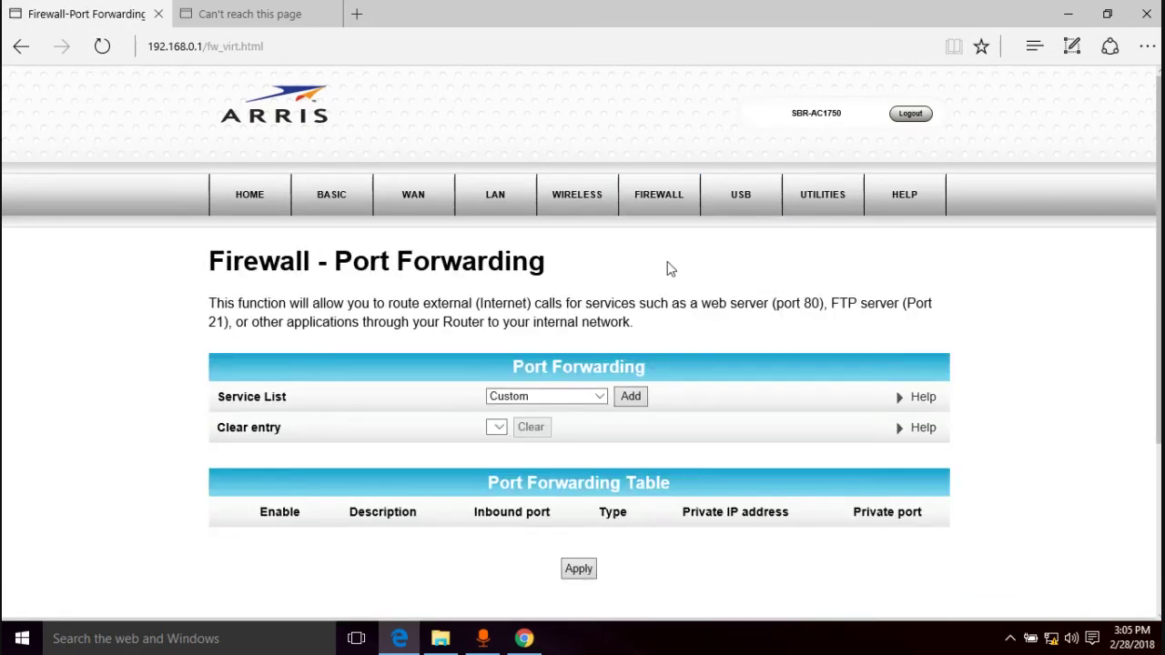
scroll(853, 323, down, 3)
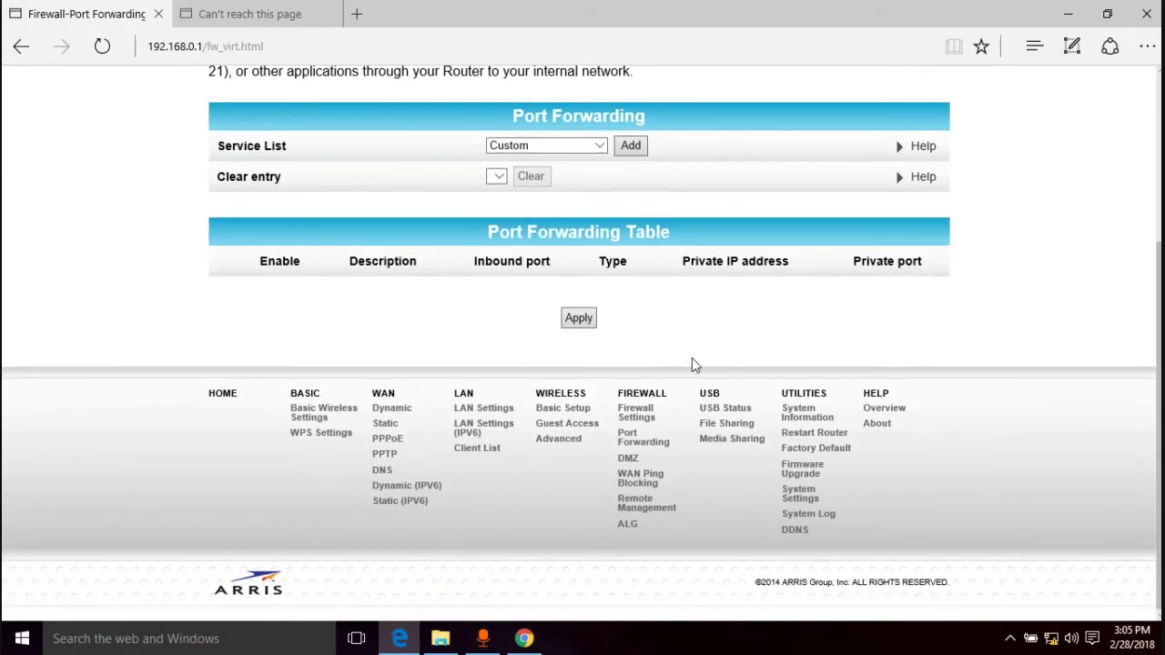
scroll(691, 364, up, 3)
Open UTILITIES > System Settings and inspect the admin password and login timeout fields
mouse_move(640, 200)
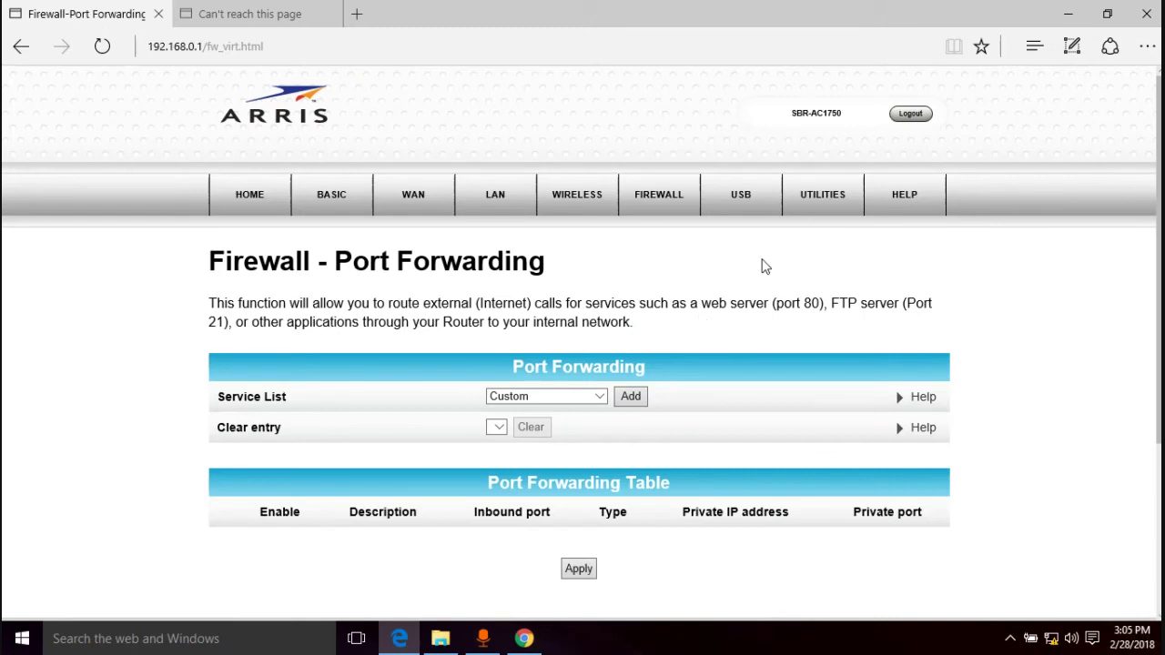
mouse_move(827, 198)
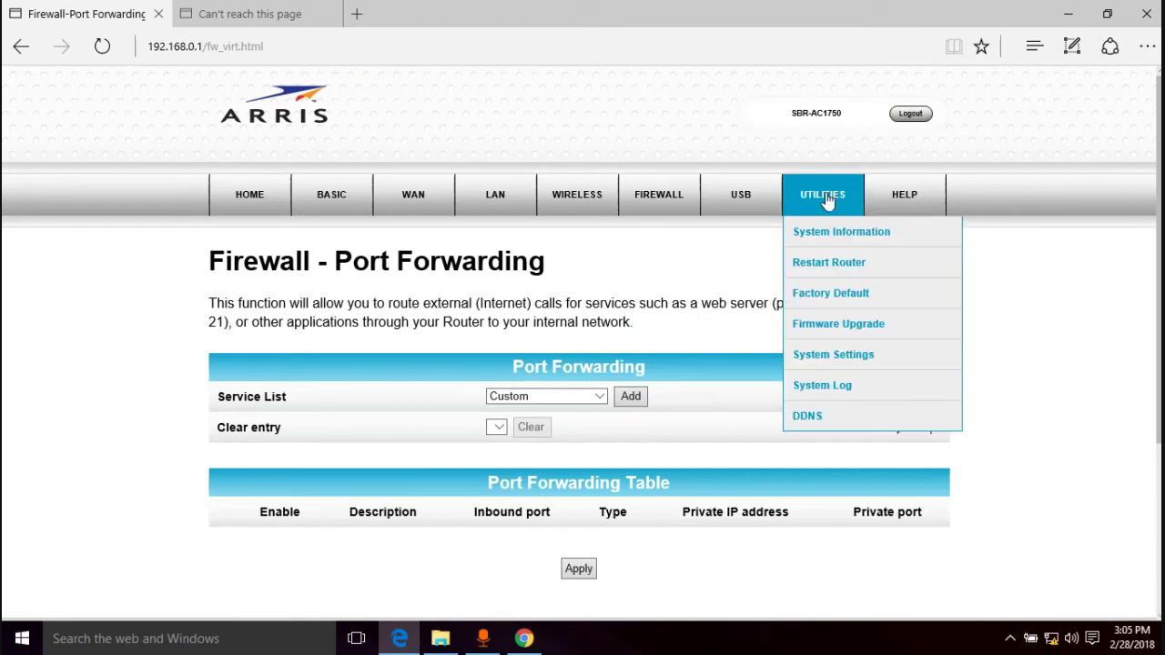
click(827, 362)
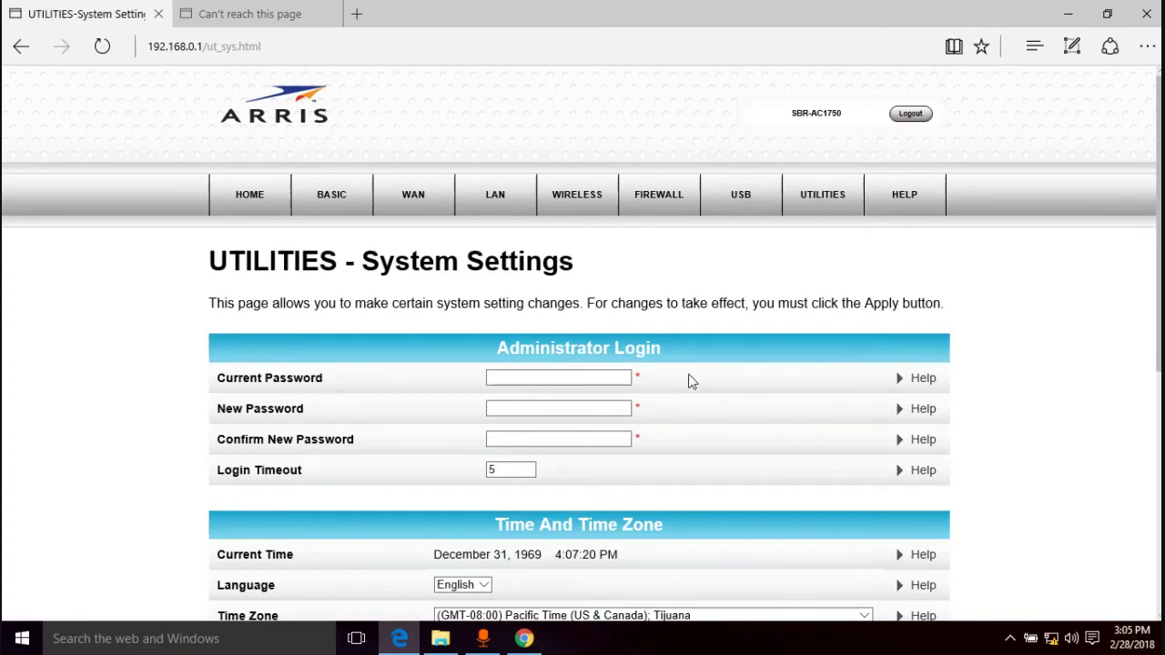
scroll(696, 375, down, 1)
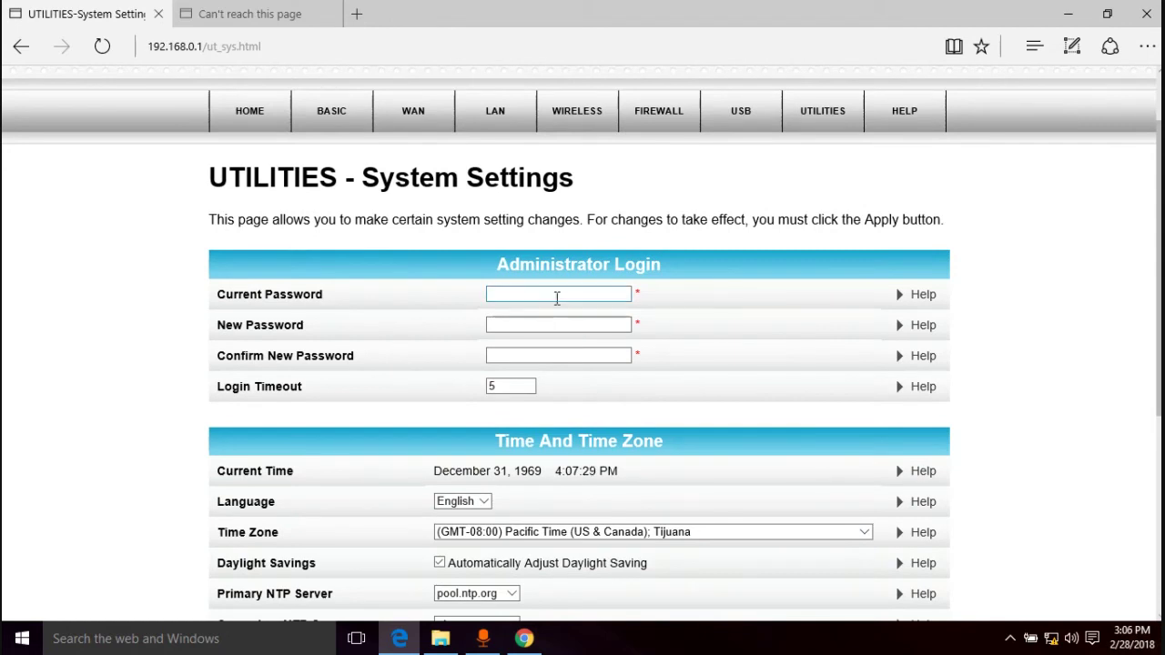
click(539, 324)
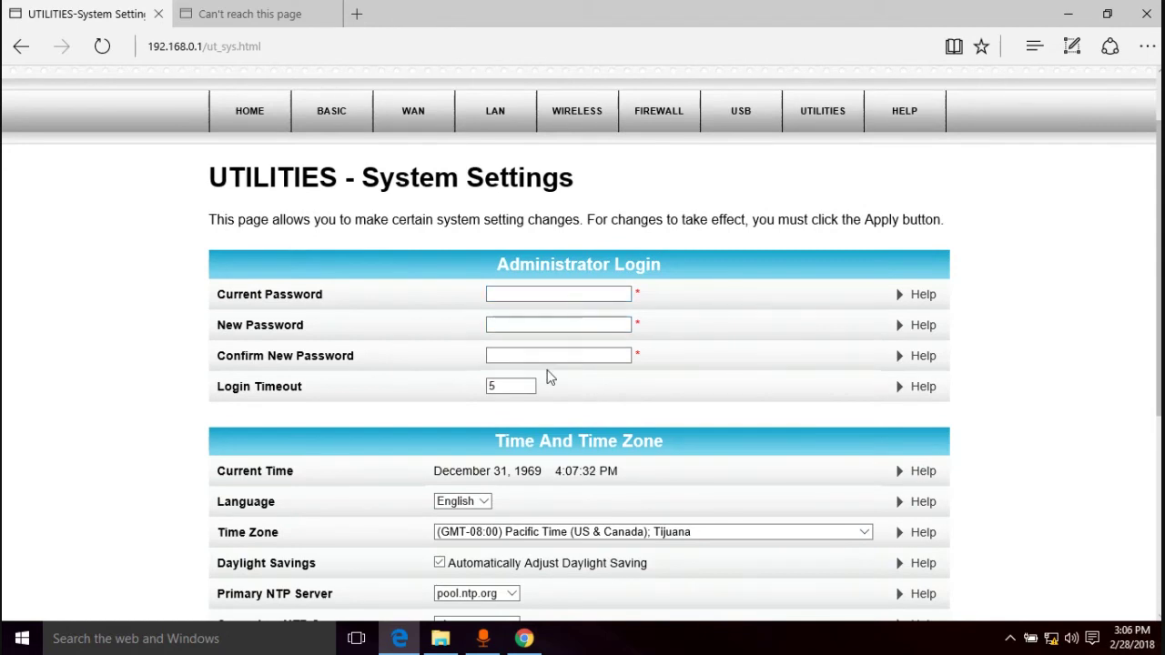
click(715, 344)
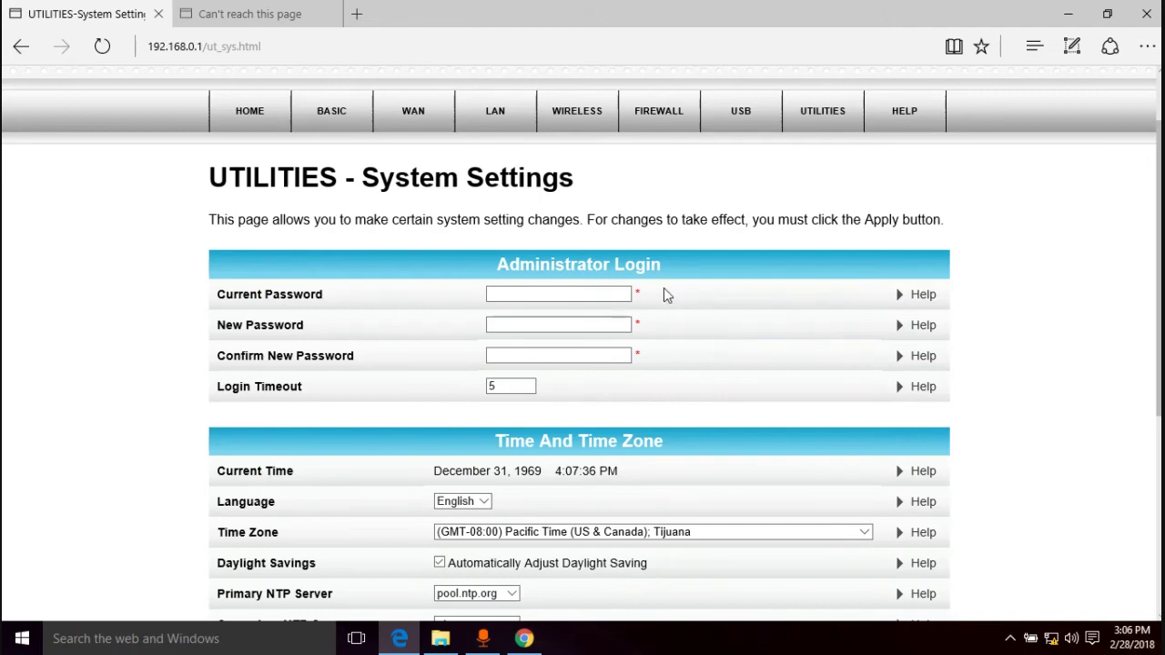
scroll(758, 288, down, 1)
scroll(762, 295, down, 3)
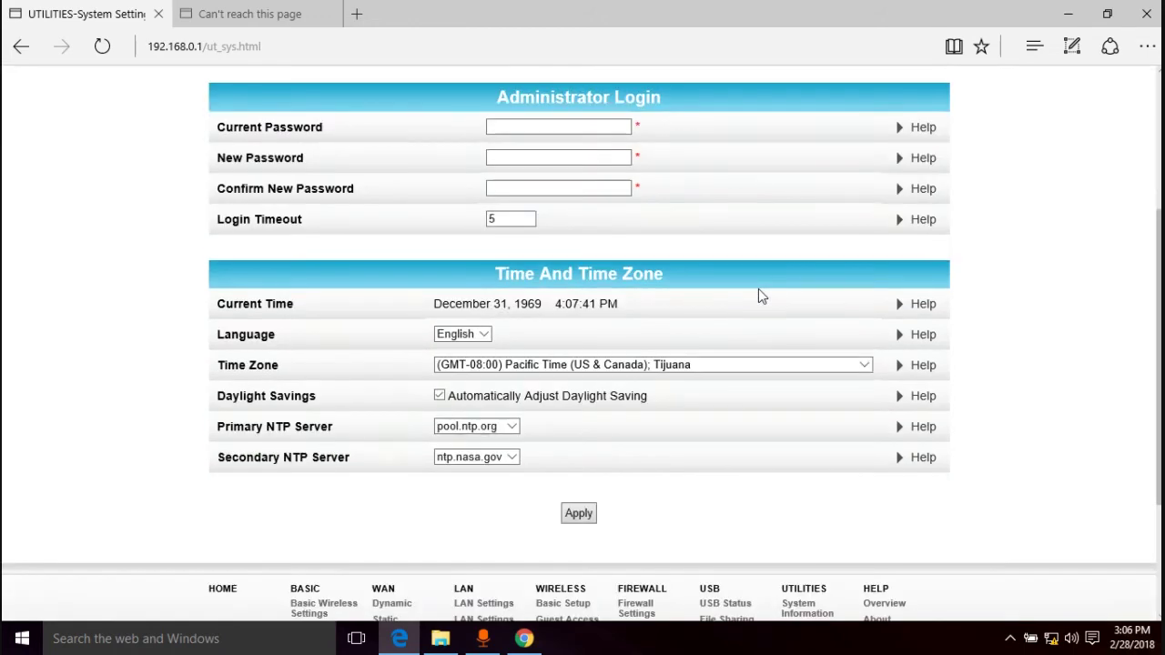
scroll(760, 293, down, 2)
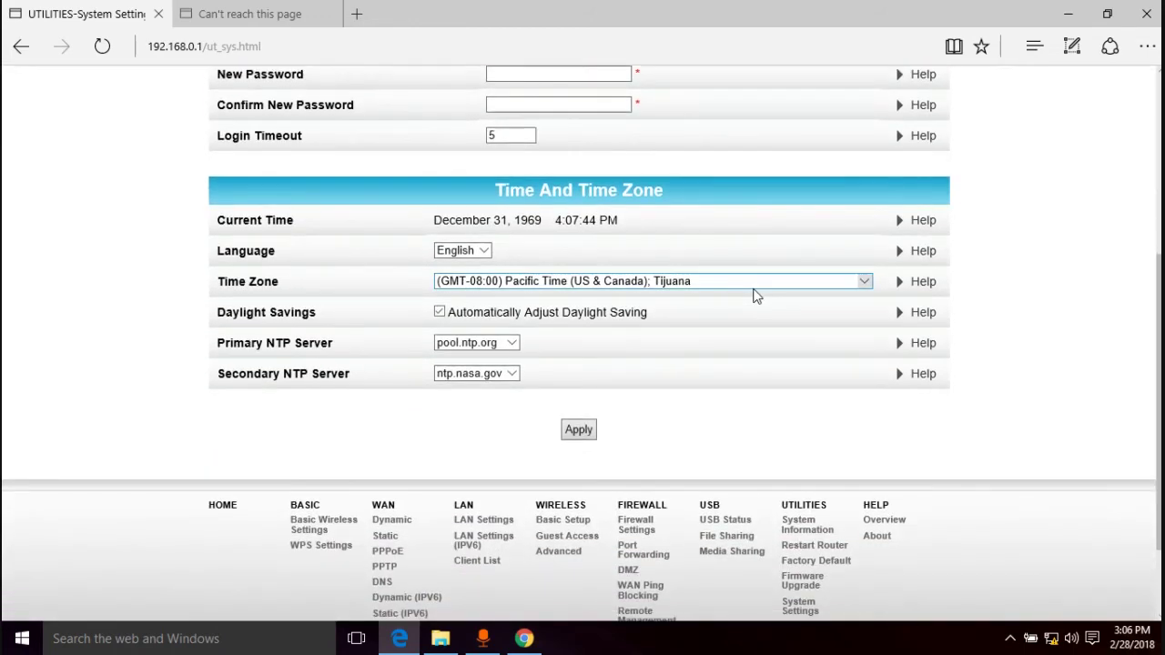
scroll(756, 293, up, 6)
click(534, 475)
mouse_move(829, 191)
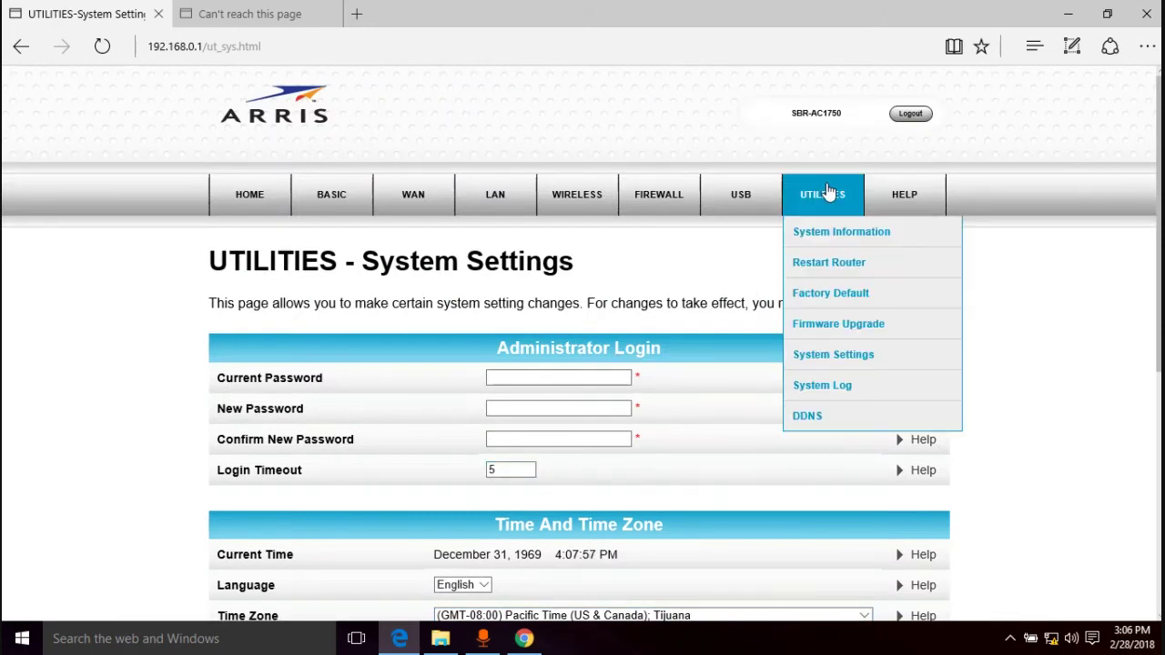
Visit UTILITIES > Factory Default, then HELP > Overview on wired and wireless connections
click(824, 294)
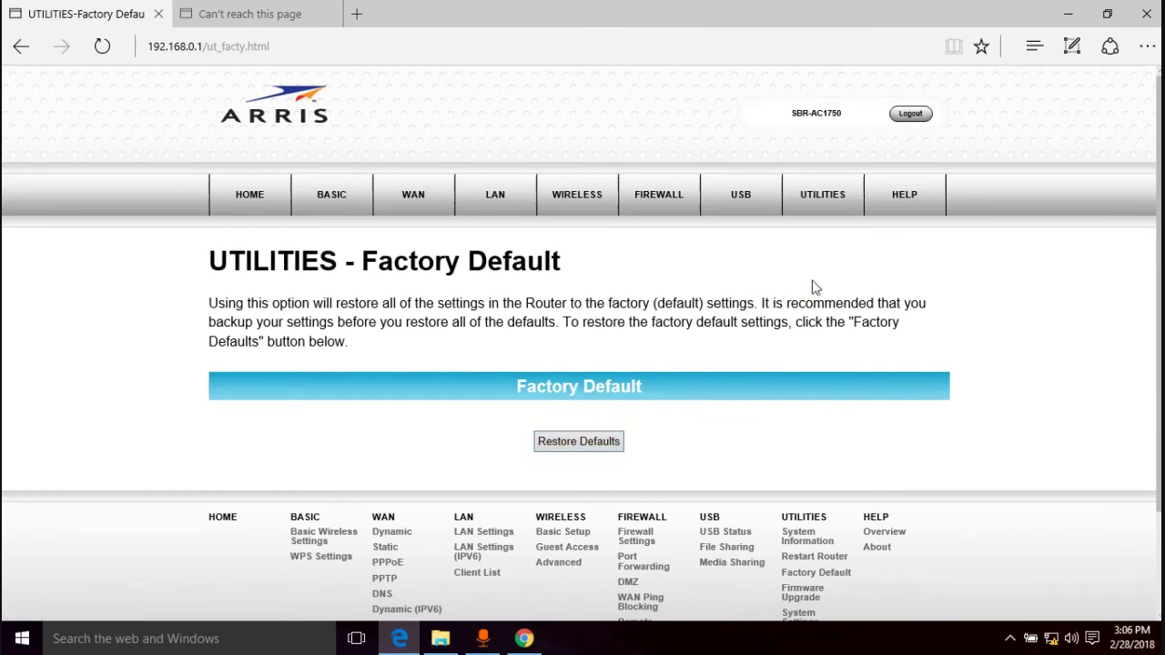
mouse_move(915, 211)
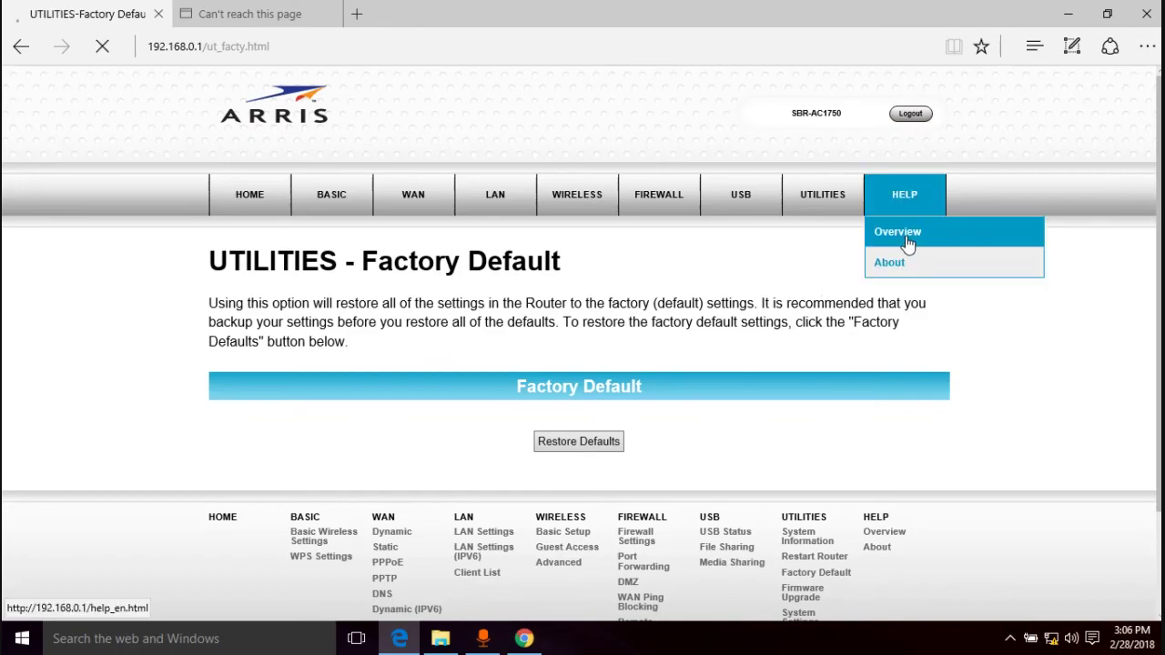
click(913, 232)
scroll(865, 346, down, 10)
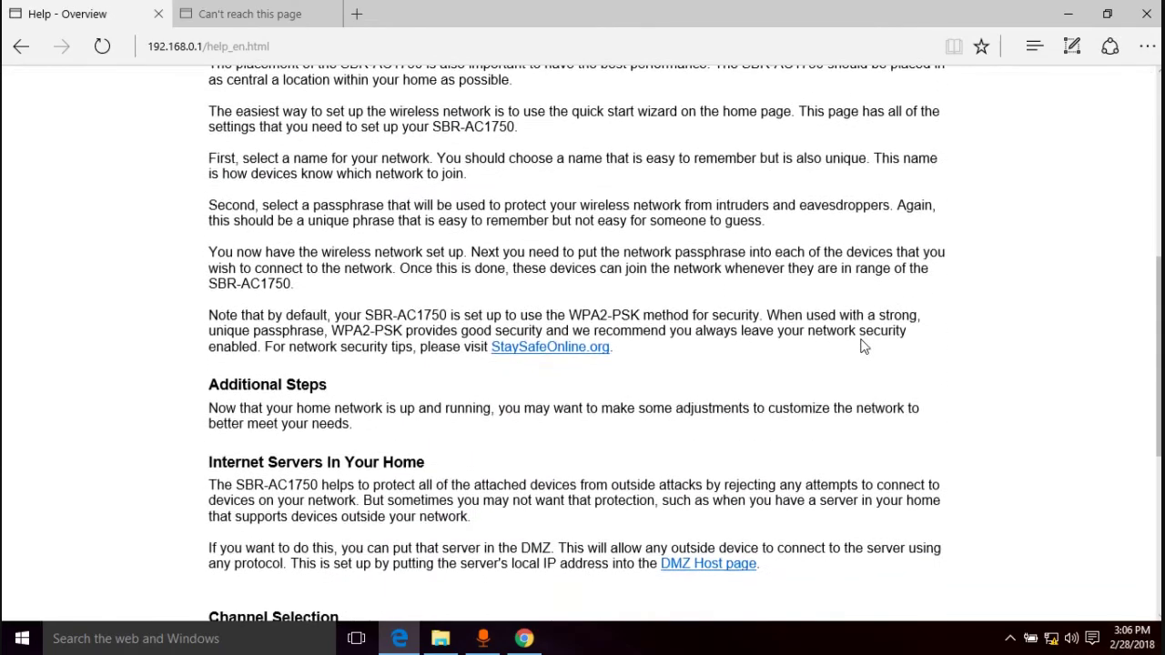
scroll(865, 346, up, 10)
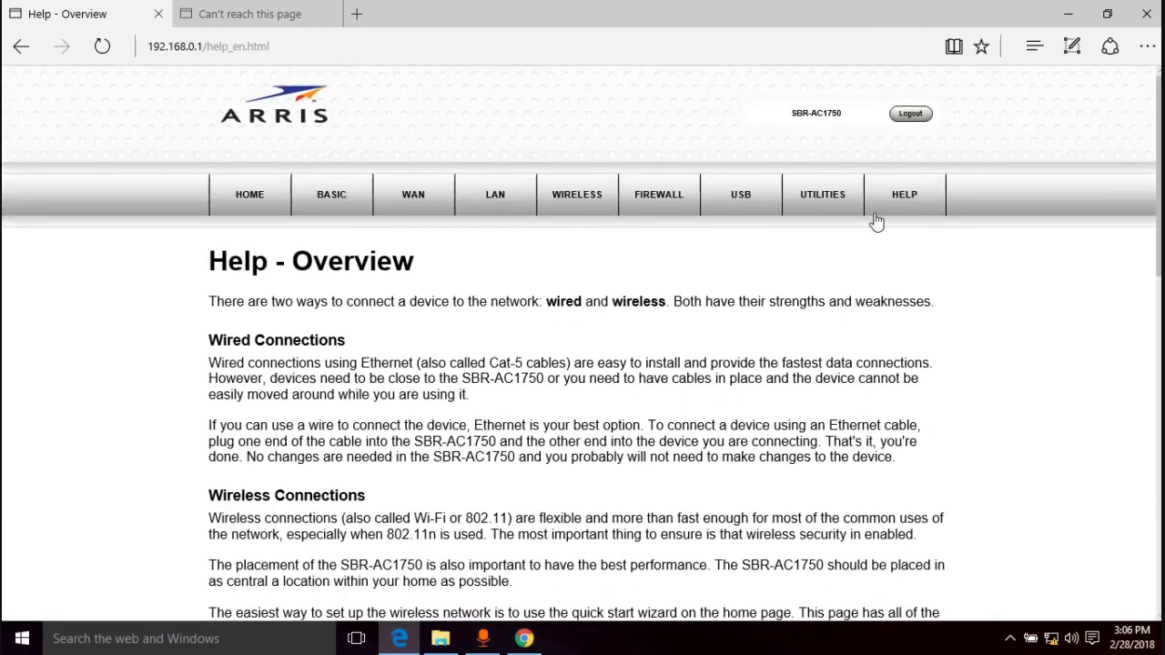
Open HELP > About to view firmware version 1.0.12 and the wireless radio status
mouse_move(876, 222)
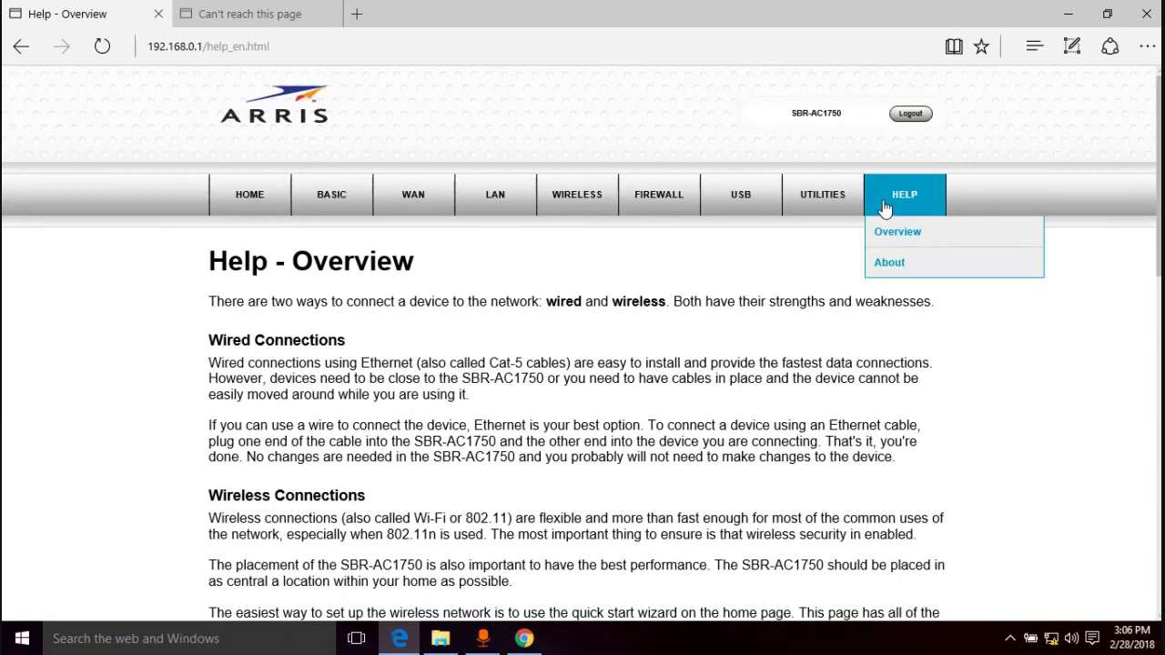
click(887, 261)
scroll(819, 393, down, 1)
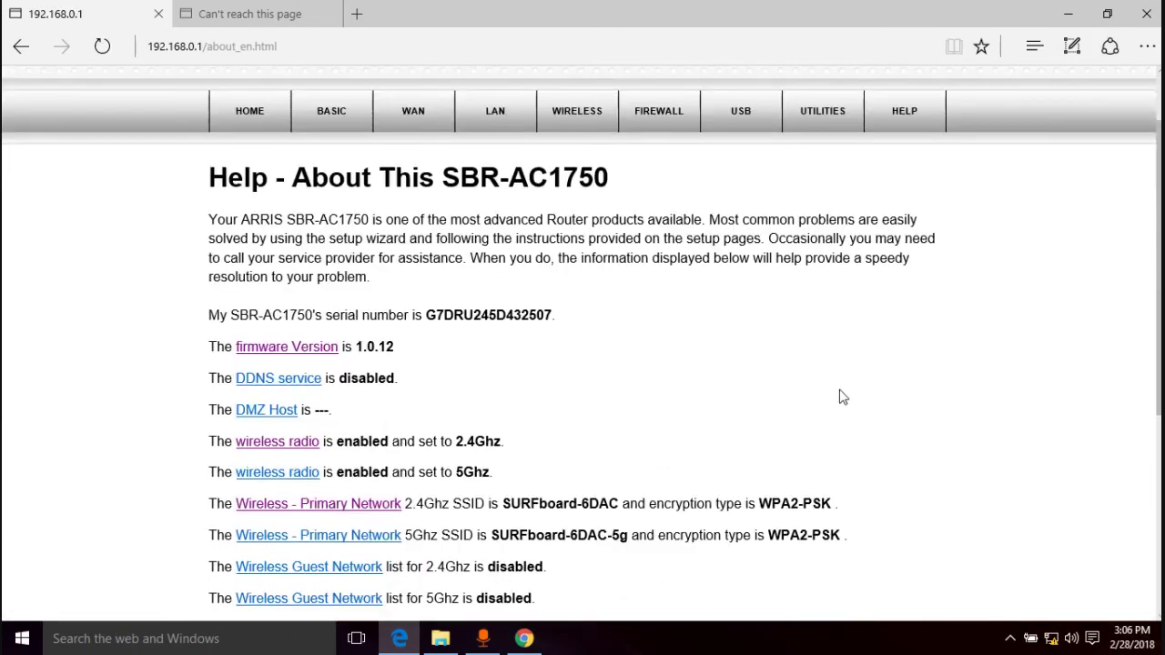
scroll(824, 399, up, 1)
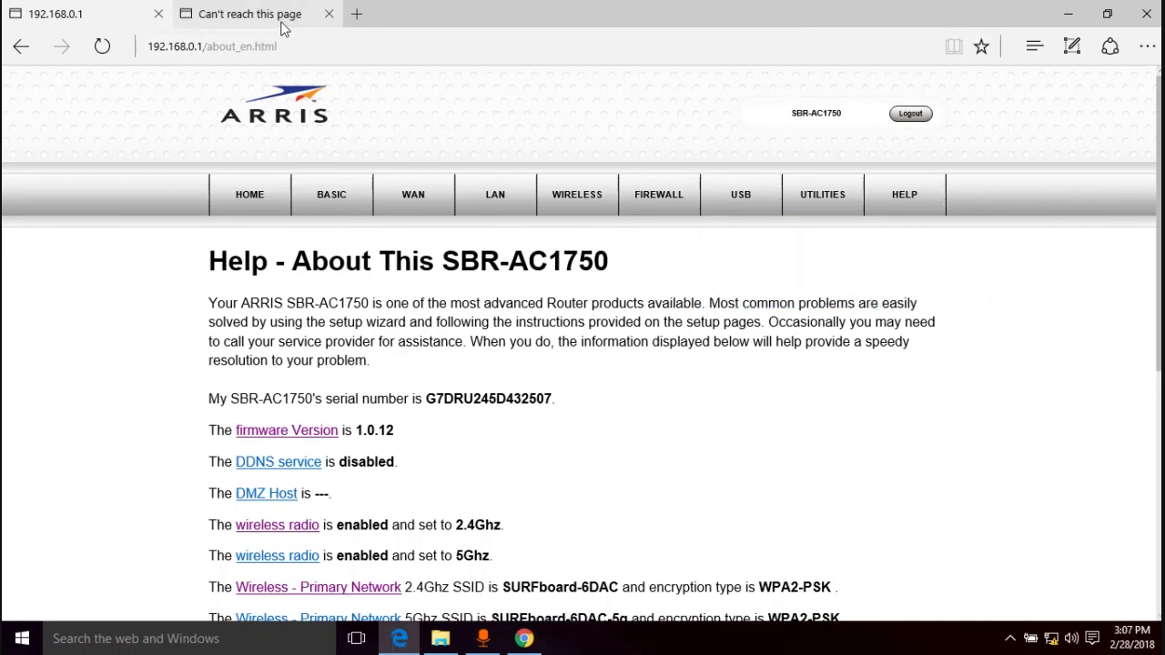
Switch to the second browser tab, then return to the 192.168.0.1 router tab
click(321, 16)
click(99, 14)
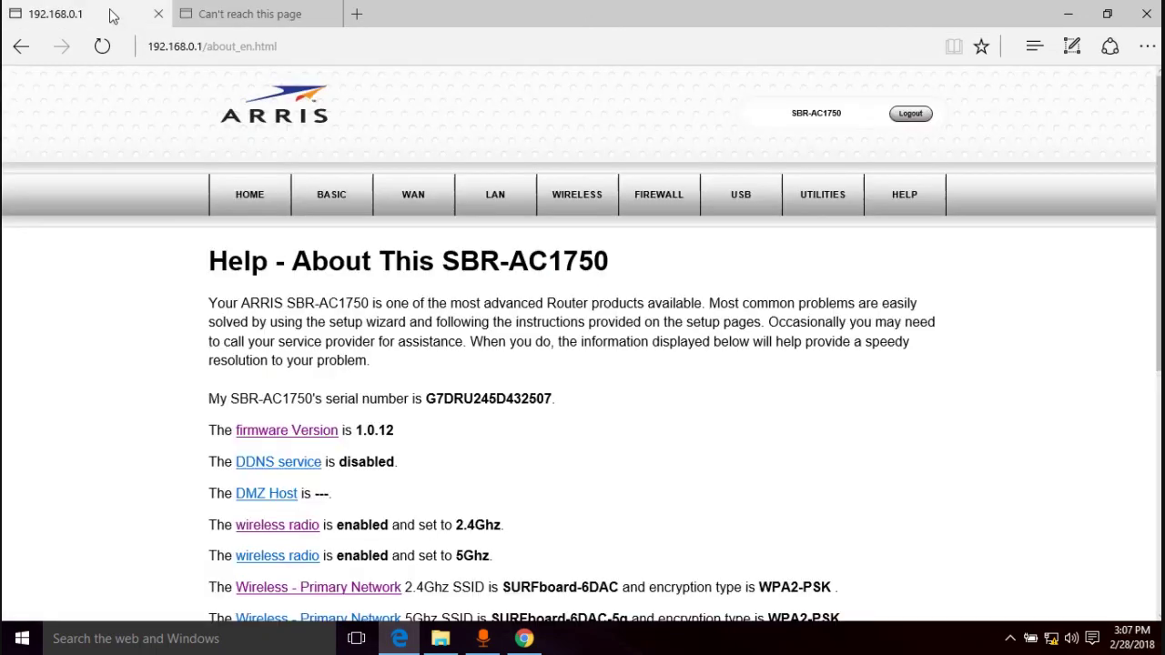
mouse_move(744, 207)
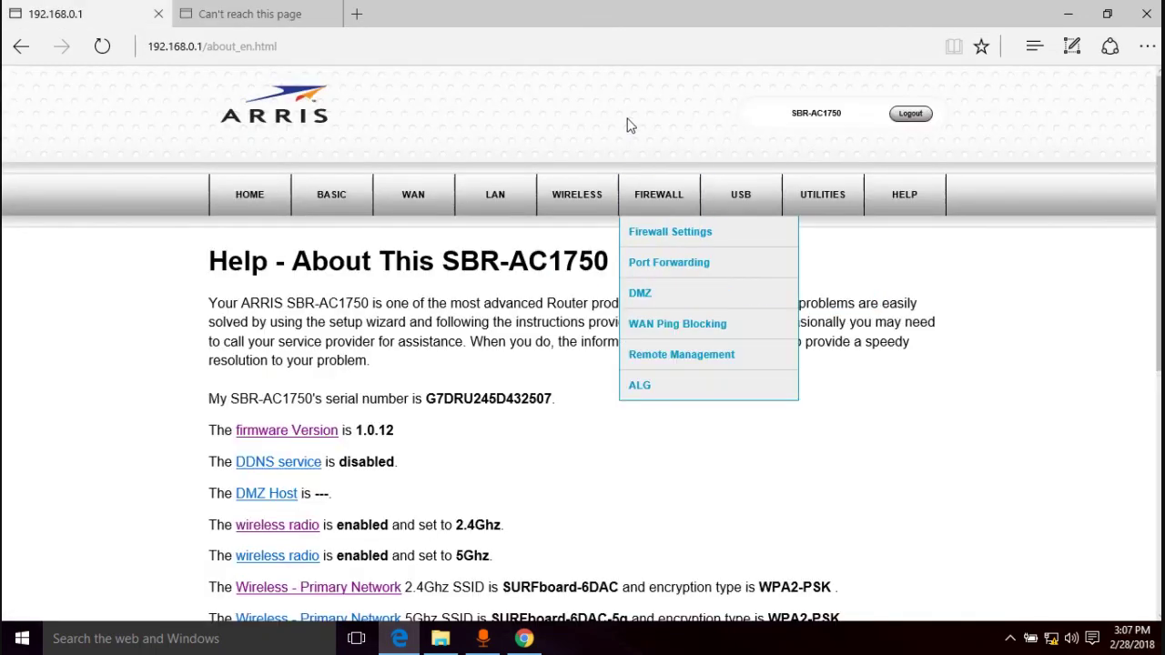
mouse_move(945, 242)
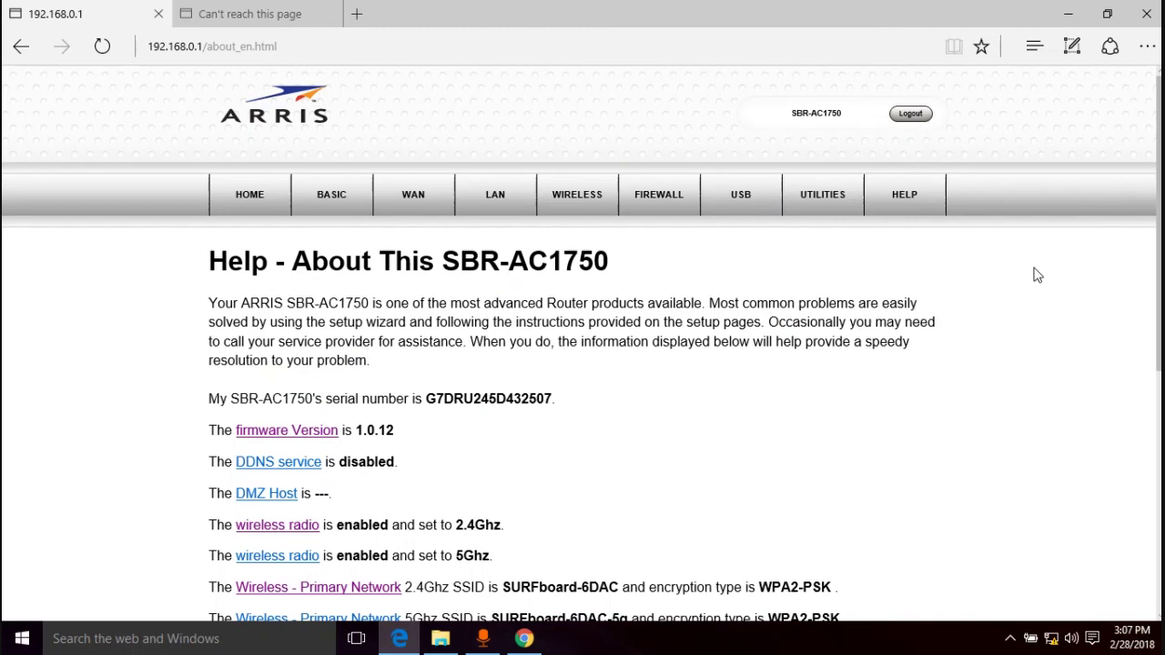